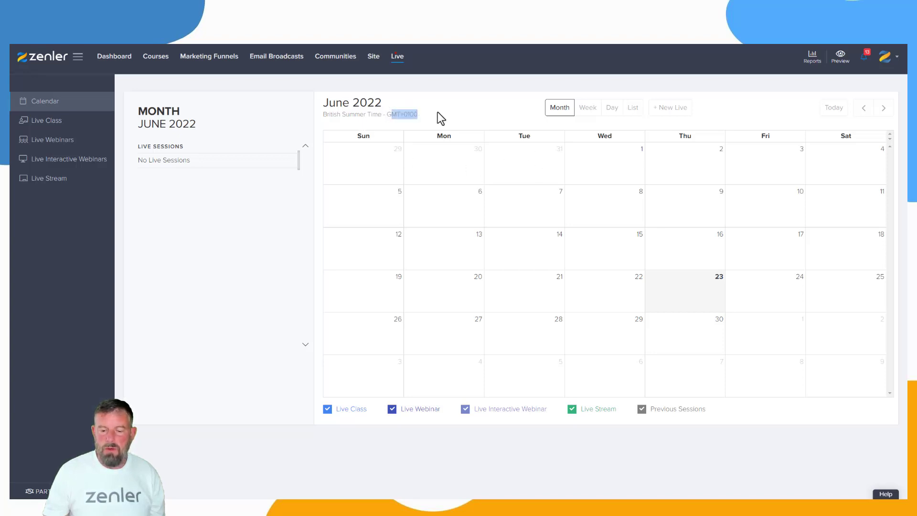
click(460, 106)
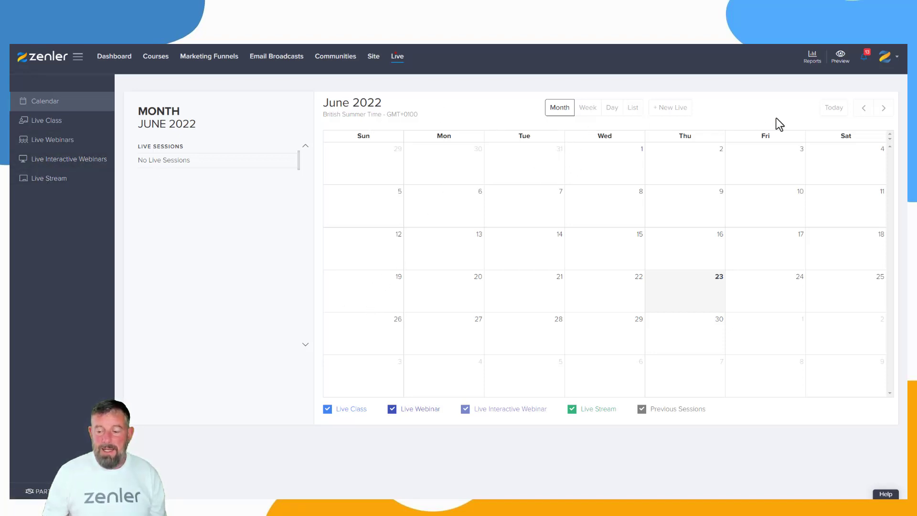
click(884, 108)
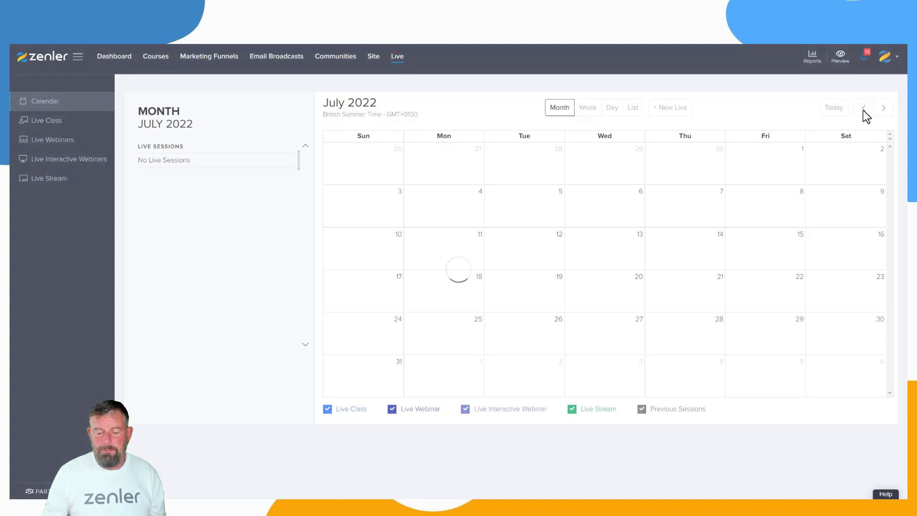
click(864, 108)
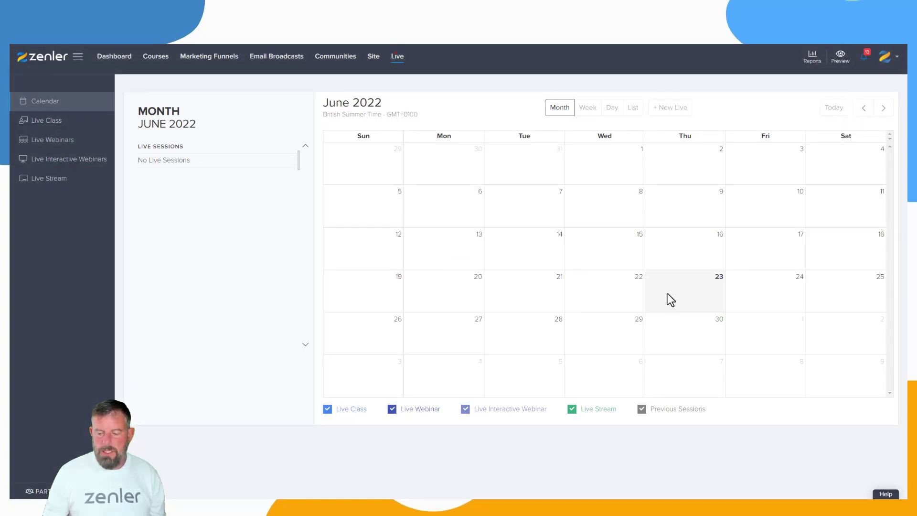
- Start a new Live Interactive Webinar from the 9 am hour of June 30, 2022 in the calendar
click(684, 334)
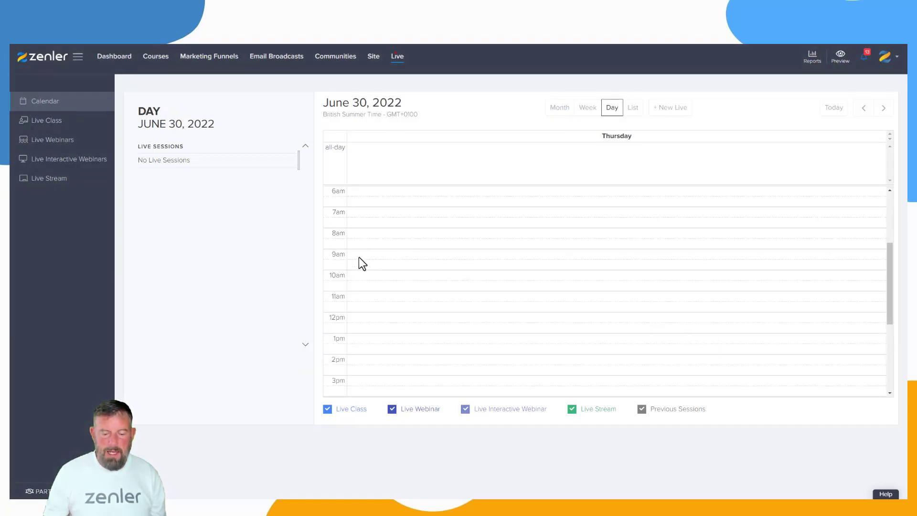
click(432, 260)
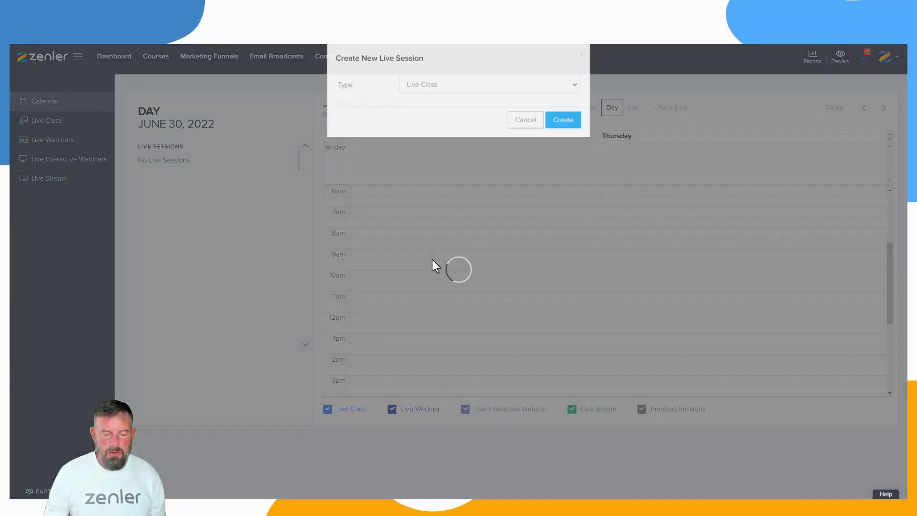
click(520, 96)
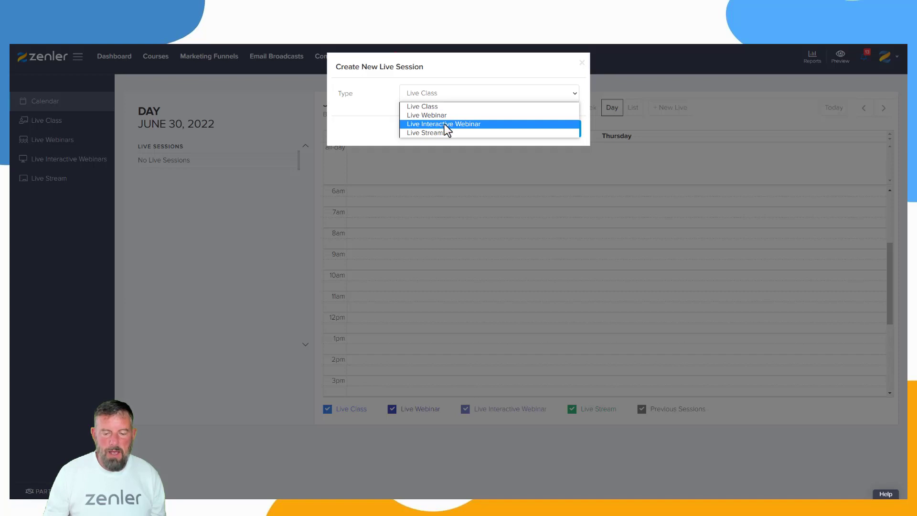
click(458, 124)
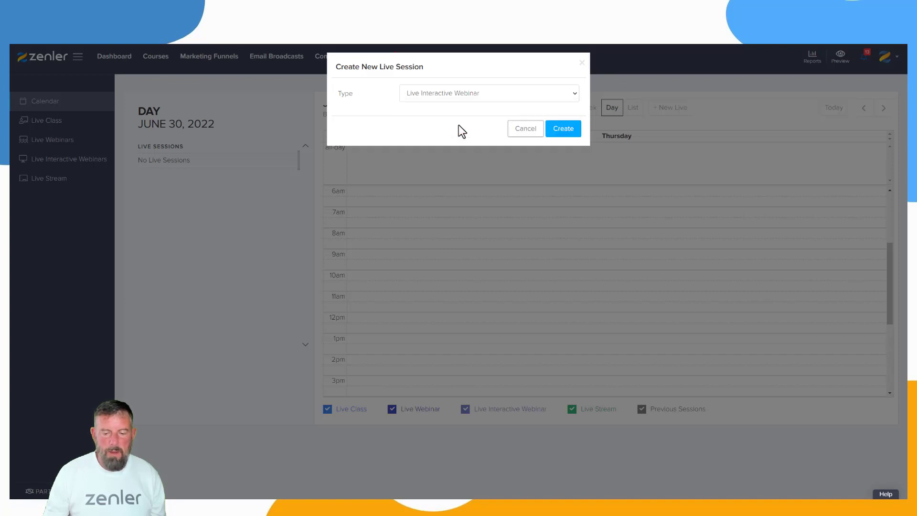
click(562, 131)
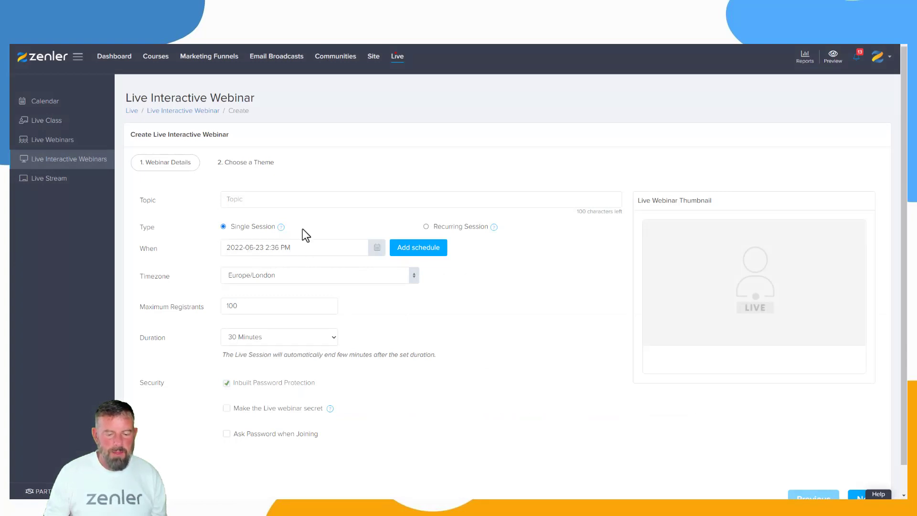
- Enter the topic "Live Workshop - The Zenler Platform" and set the "3 Day Lead to Client Challenge" image as the webinar thumbnail
click(241, 199)
click(358, 222)
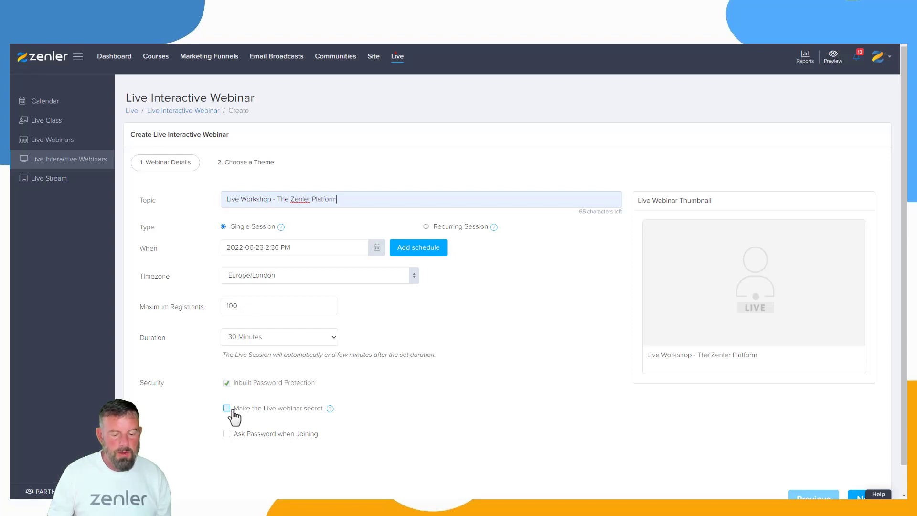
mouse_move(755, 279)
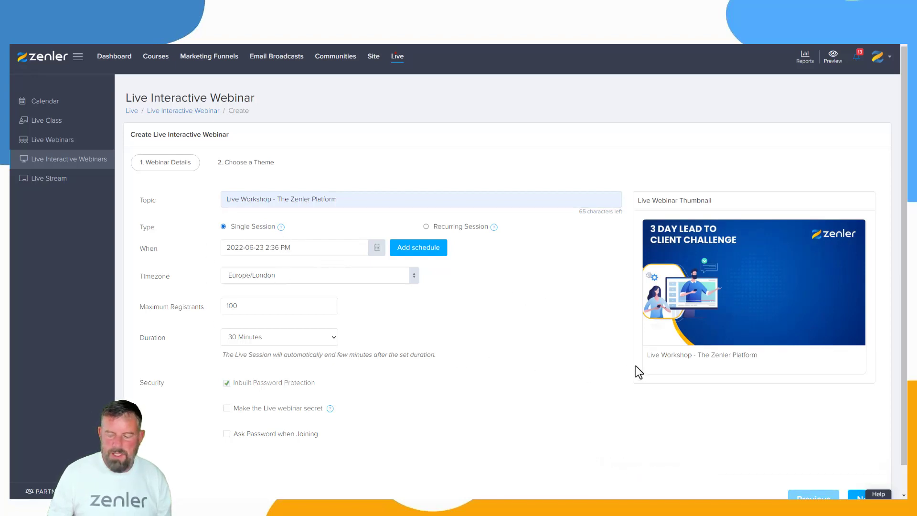
- Continue to the theme choice and create the webinar with the Classic theme
scroll(693, 396, down, 1)
click(868, 468)
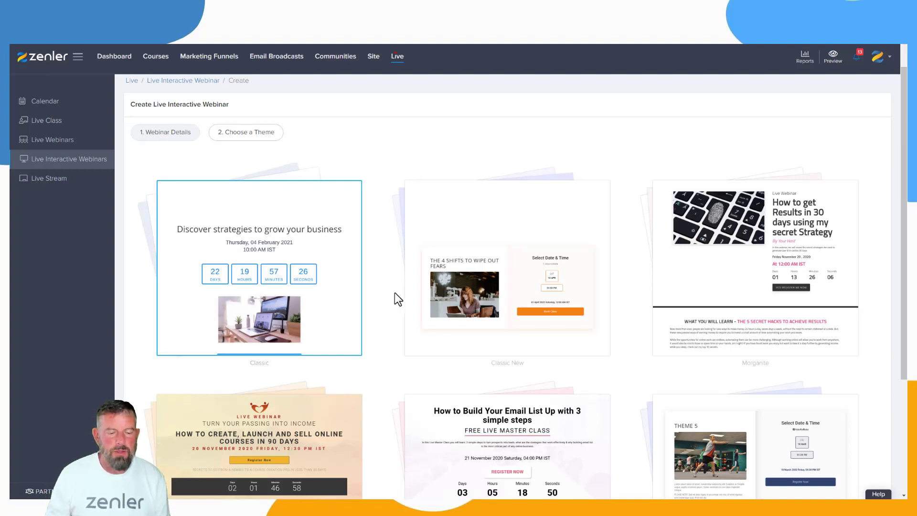
scroll(393, 304, down, 4)
click(860, 468)
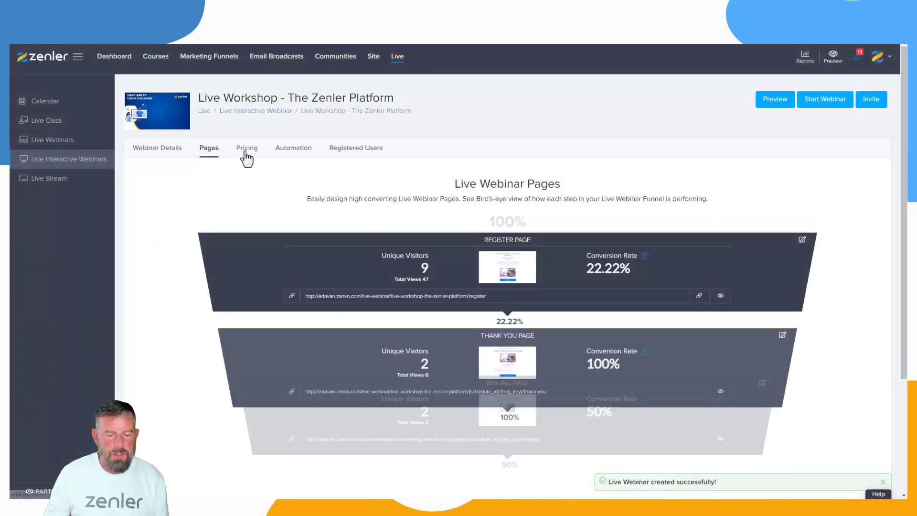
- Start a one-time pricing plan for the webinar with a price of 50 GBP
scroll(494, 260, down, 3)
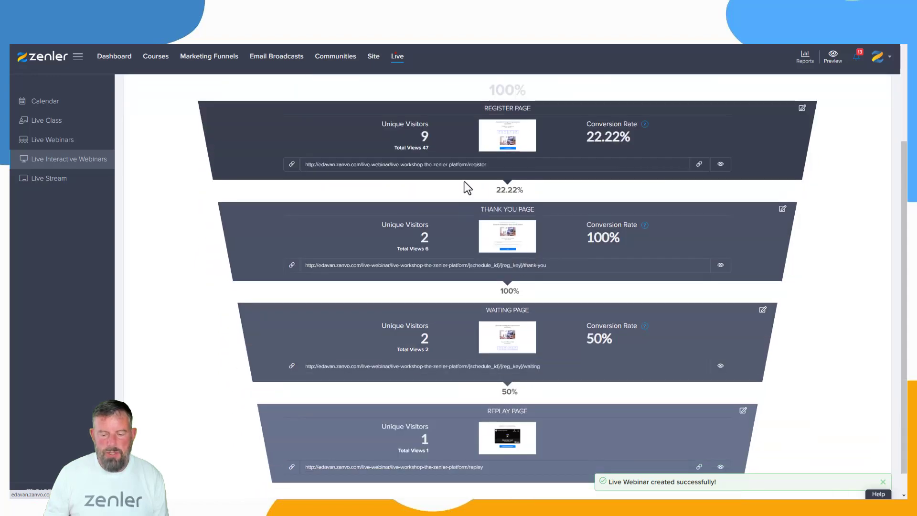
scroll(477, 178, up, 3)
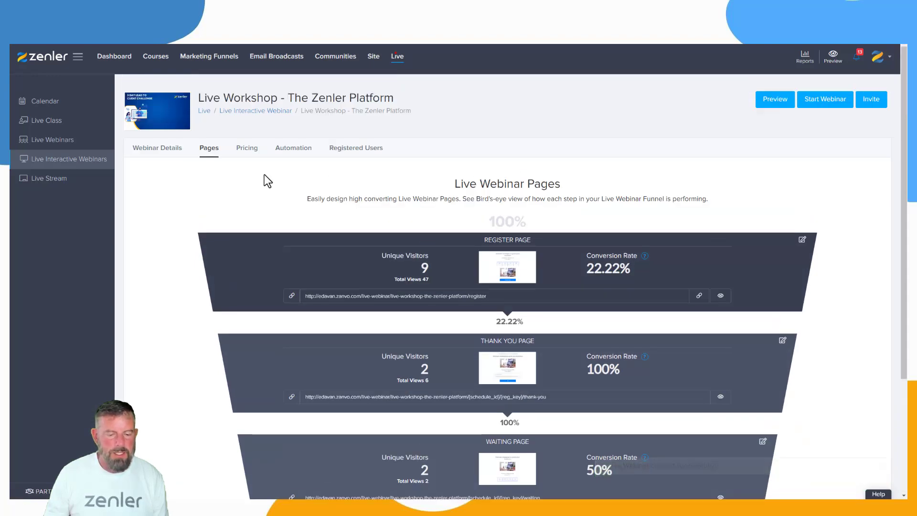
click(246, 149)
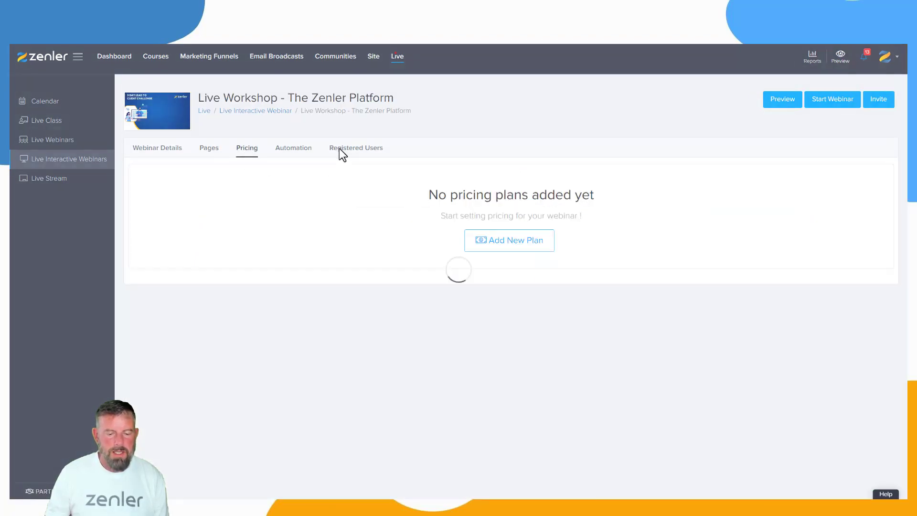
click(521, 318)
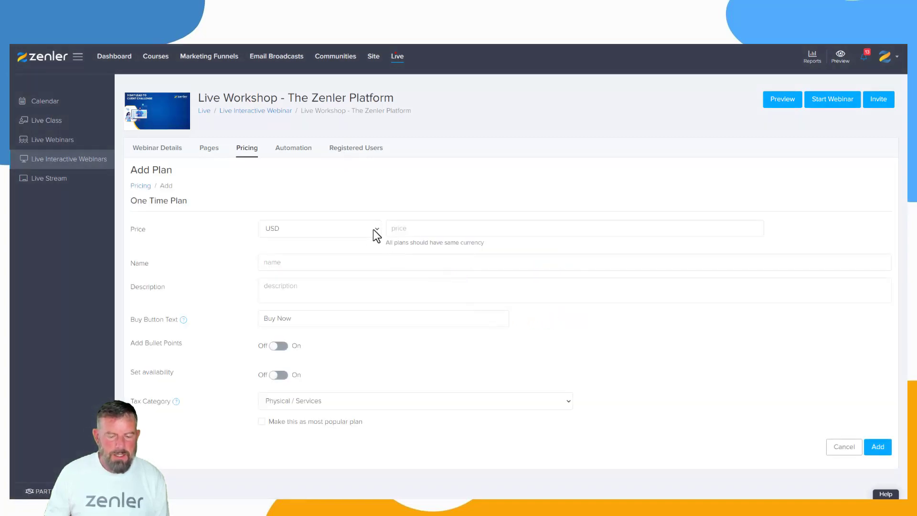
click(373, 229)
click(266, 290)
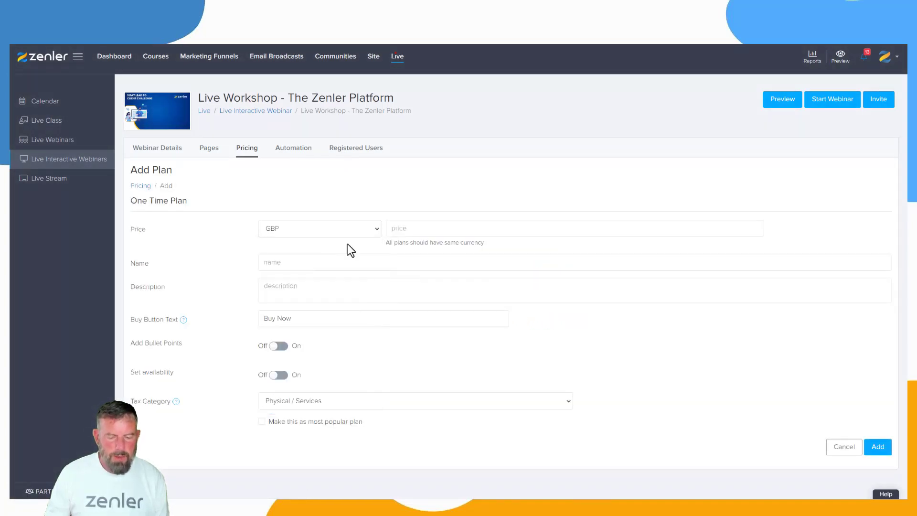
click(417, 227)
text(50)
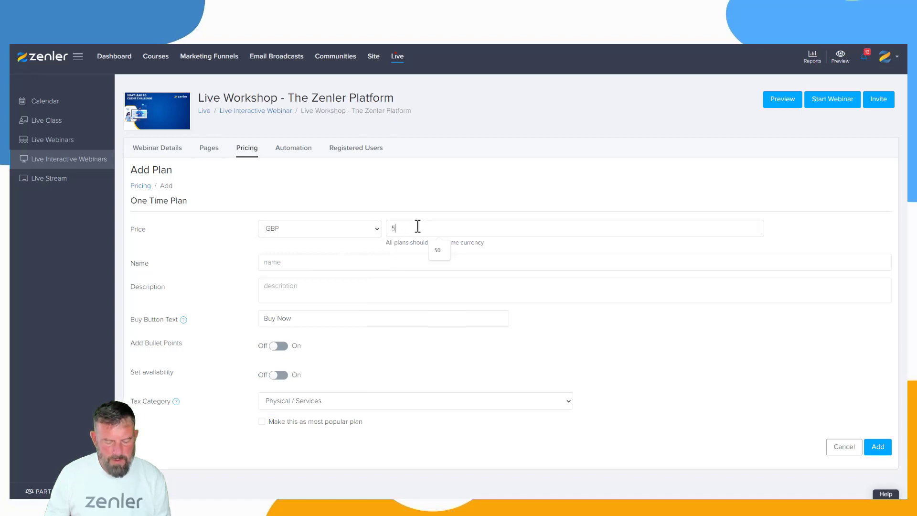
- Name the pricing plan "SESSION PRICE"
click(267, 263)
text(SESSIO)
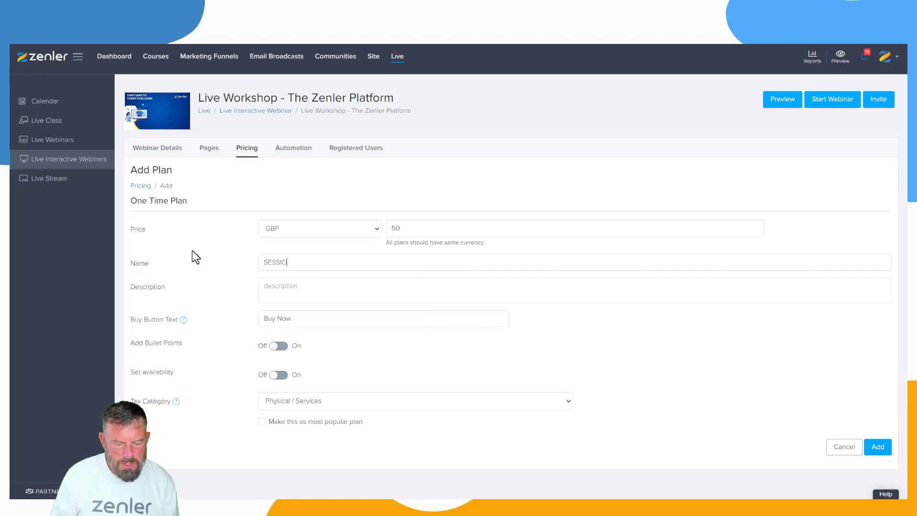
text(N PRIC)
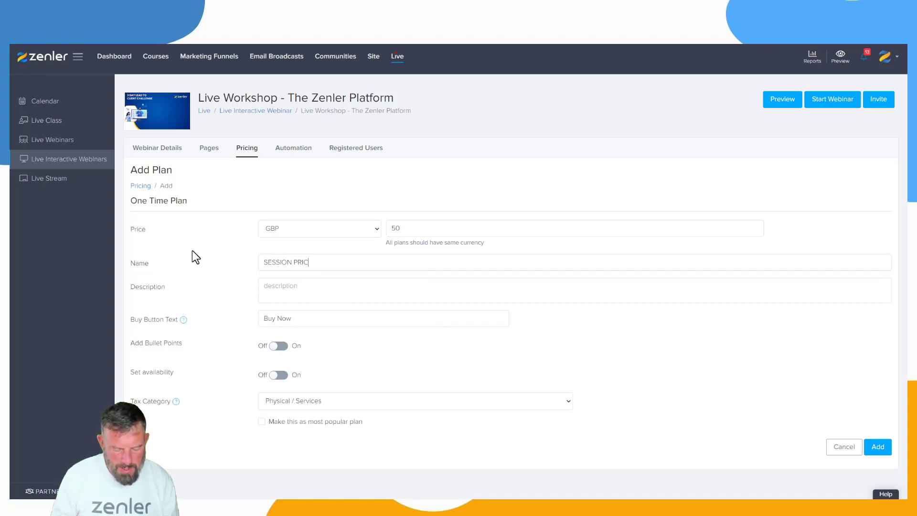
text(E)
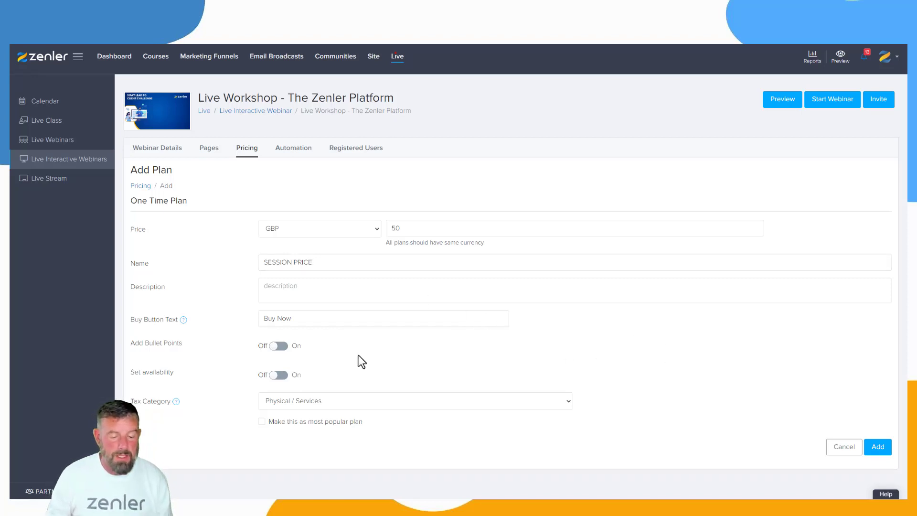
- Set the plan's buy button text to "1 2 1 BUY NOW" and add the plan to the webinar
drag(292, 318, 248, 320)
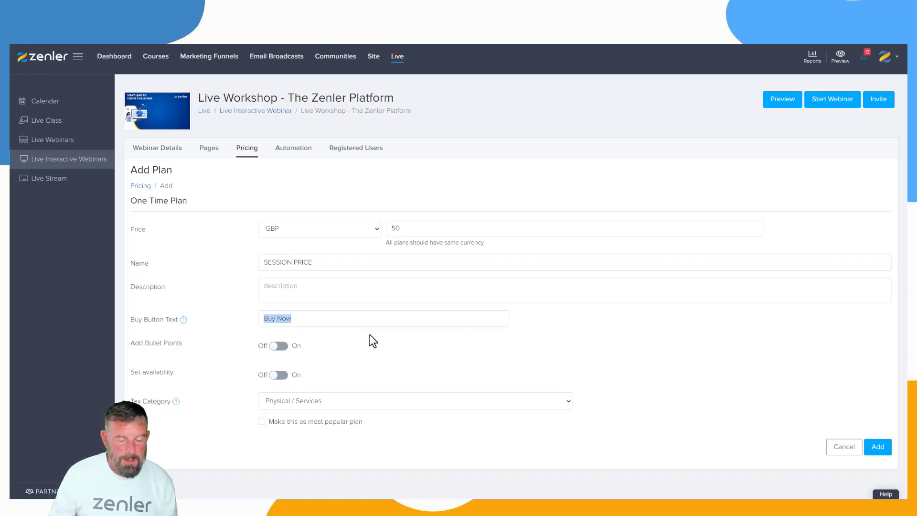
text(1)
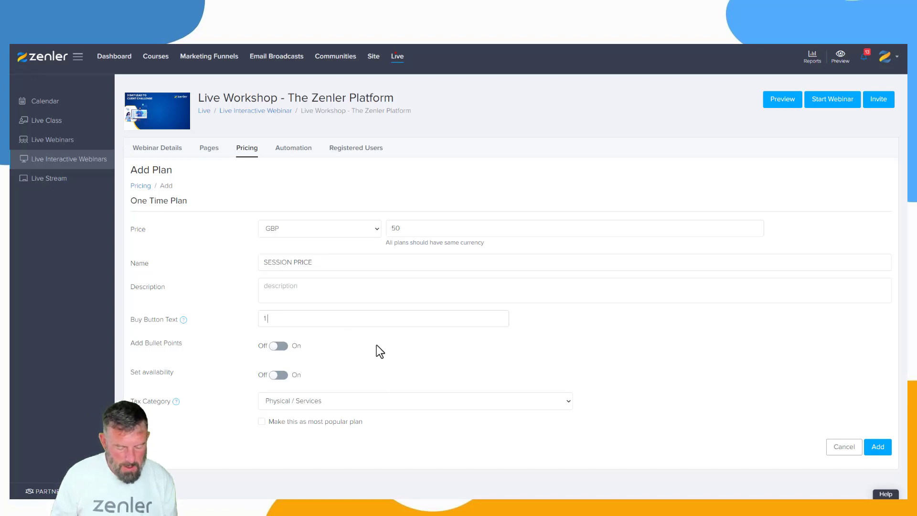
text(21)
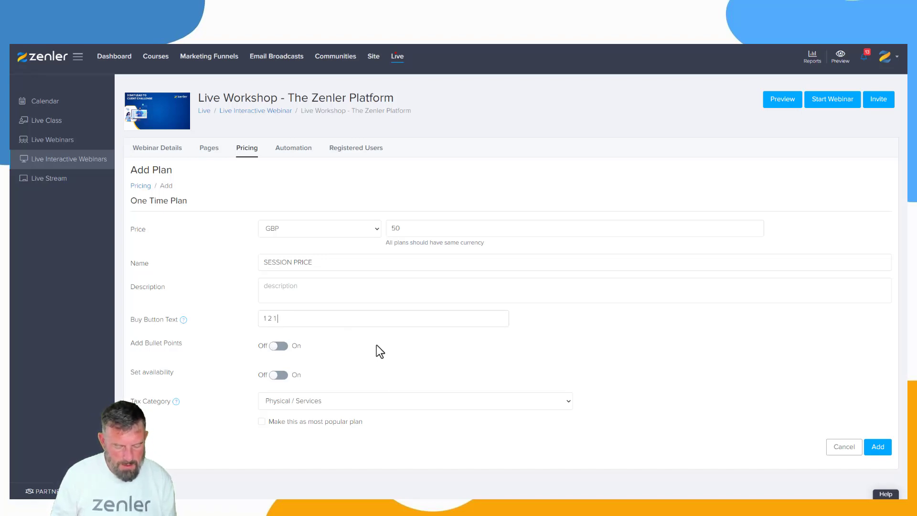
text( BUY NO)
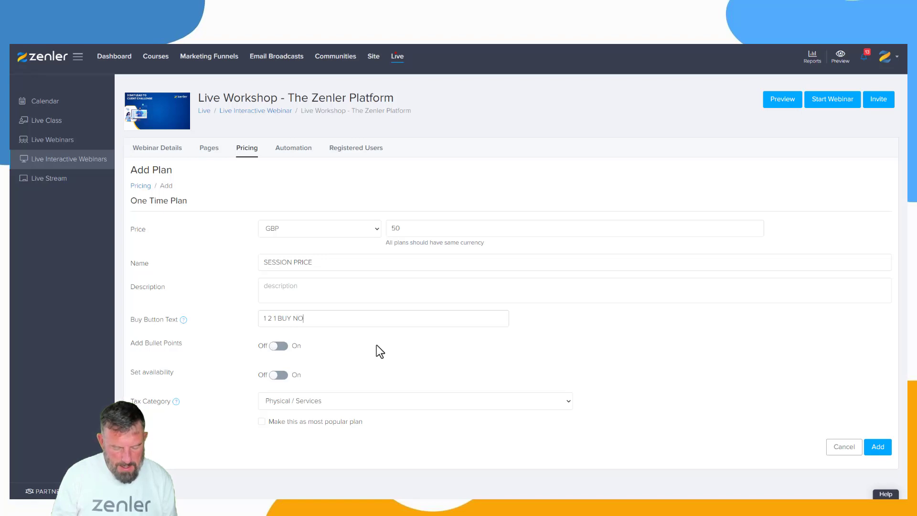
text(W)
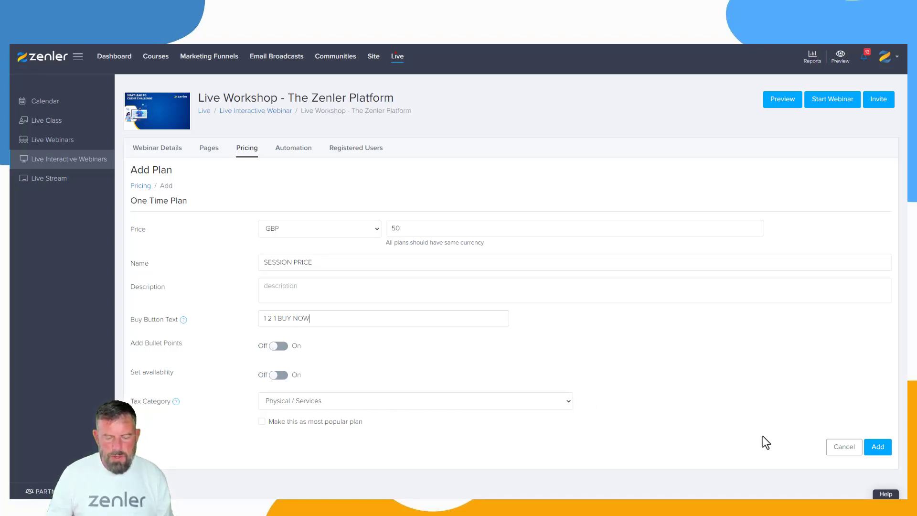
click(878, 446)
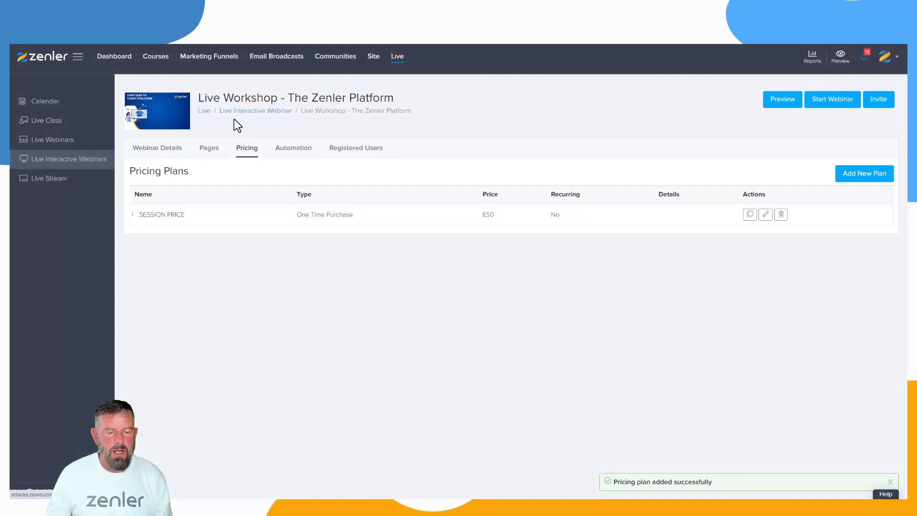
click(244, 111)
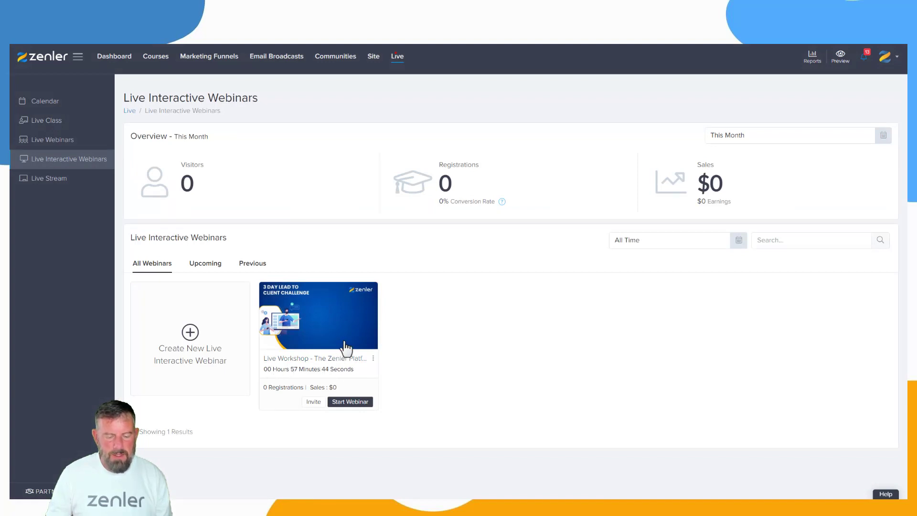
click(355, 329)
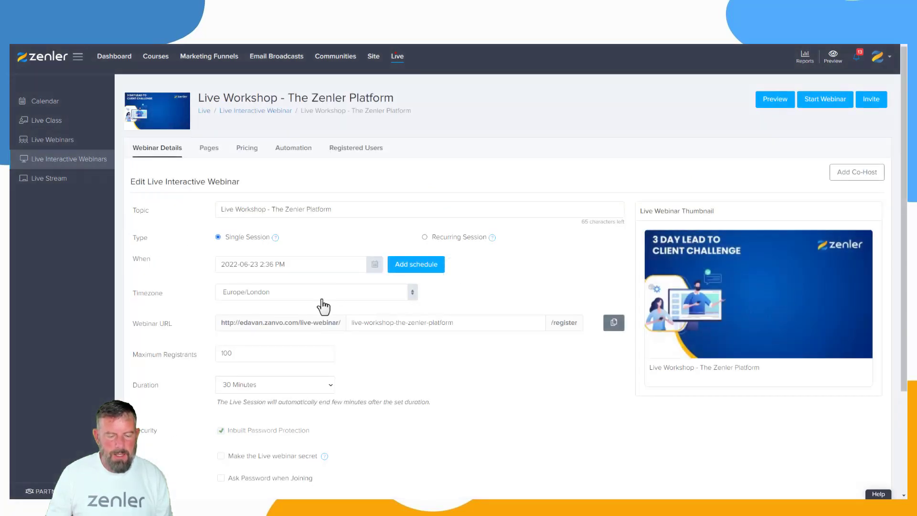
click(375, 266)
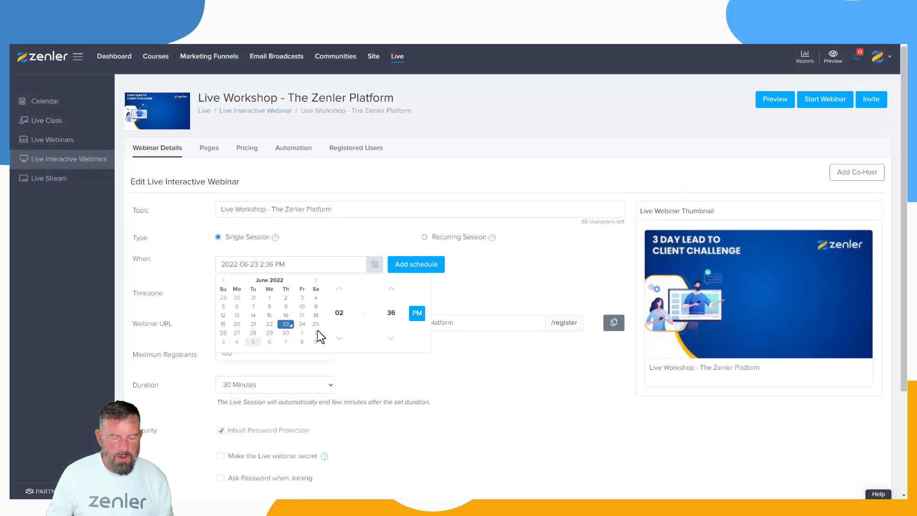
click(302, 334)
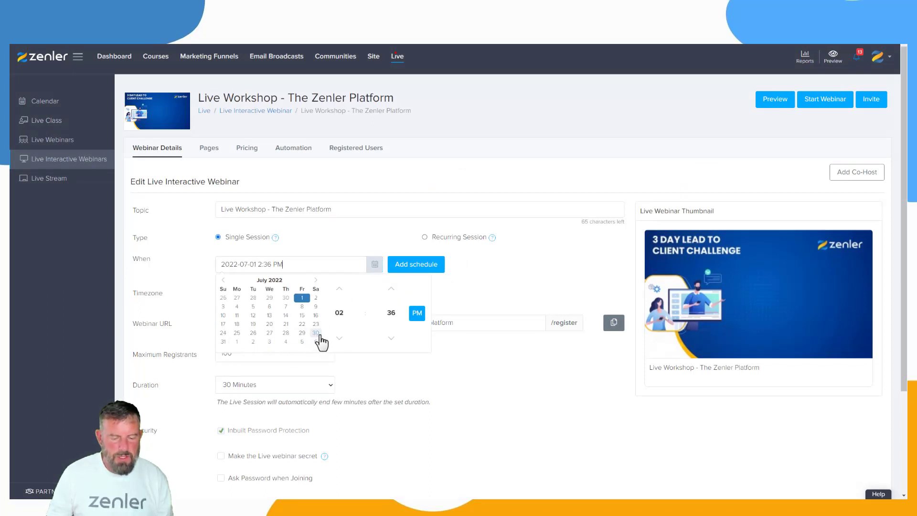
click(340, 312)
click(358, 294)
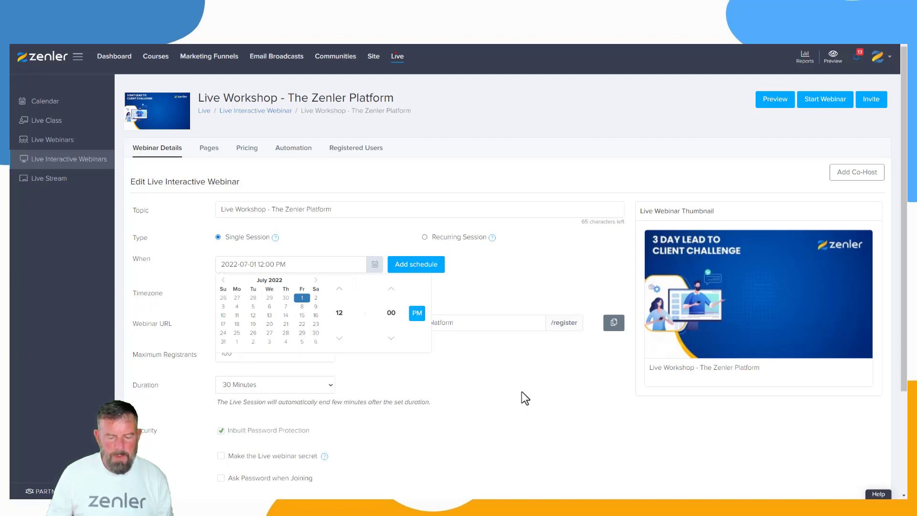
scroll(515, 423, down, 2)
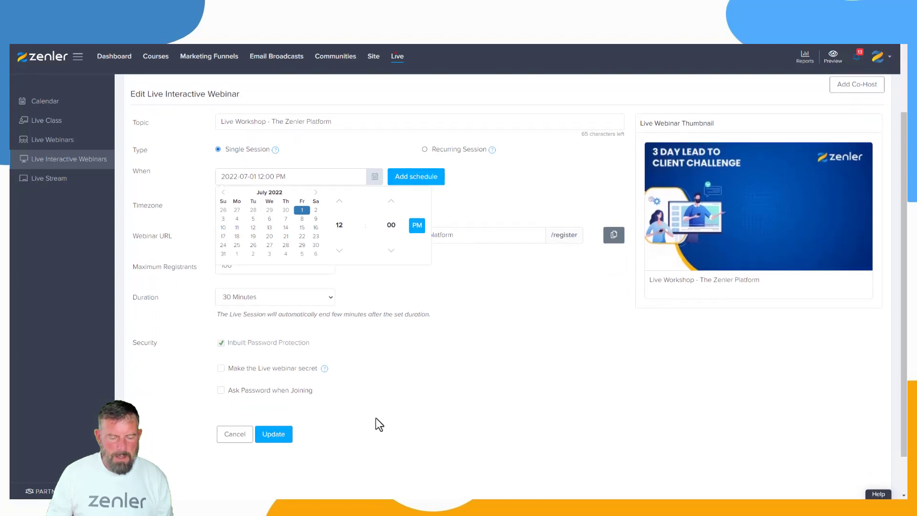
click(284, 435)
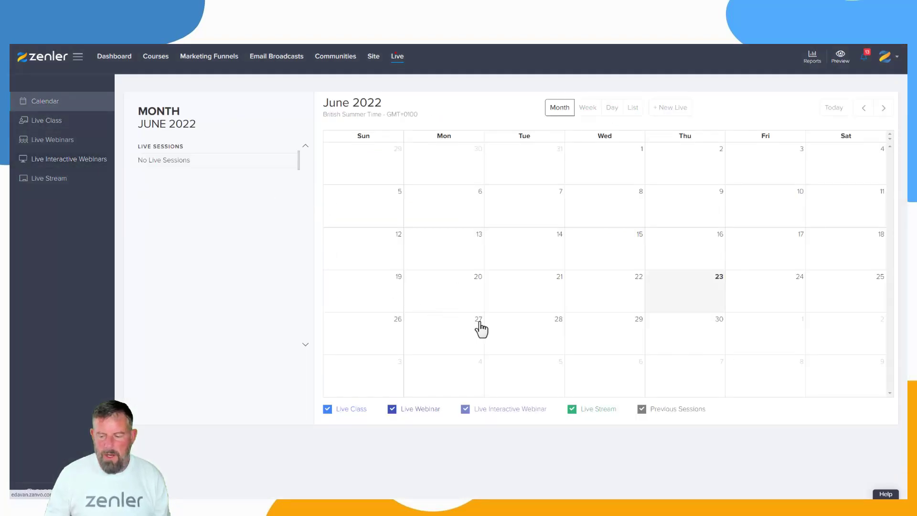
- Show July 2022 in the month calendar to check the rescheduled webinar
click(884, 107)
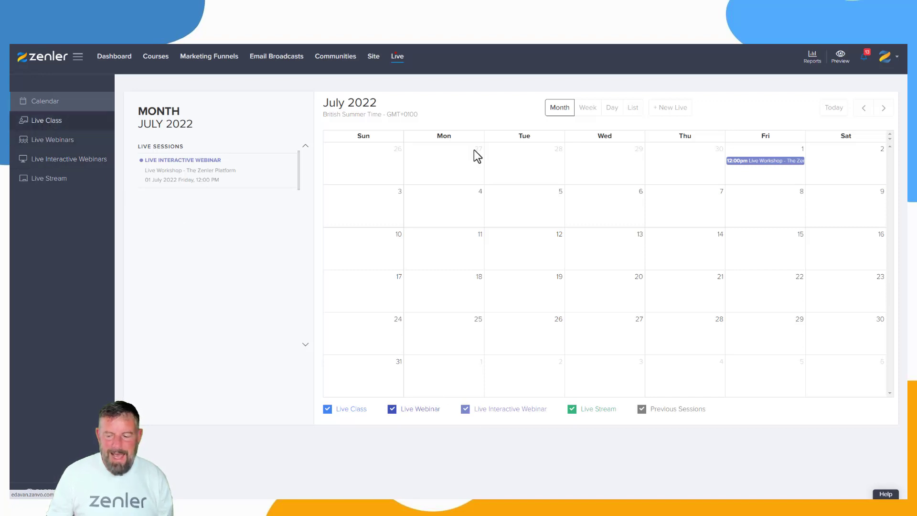
- Start a new live class from the calendar for July 8, 2022 at 10:00 AM with the topic "Testing Course Live Experience"
click(754, 199)
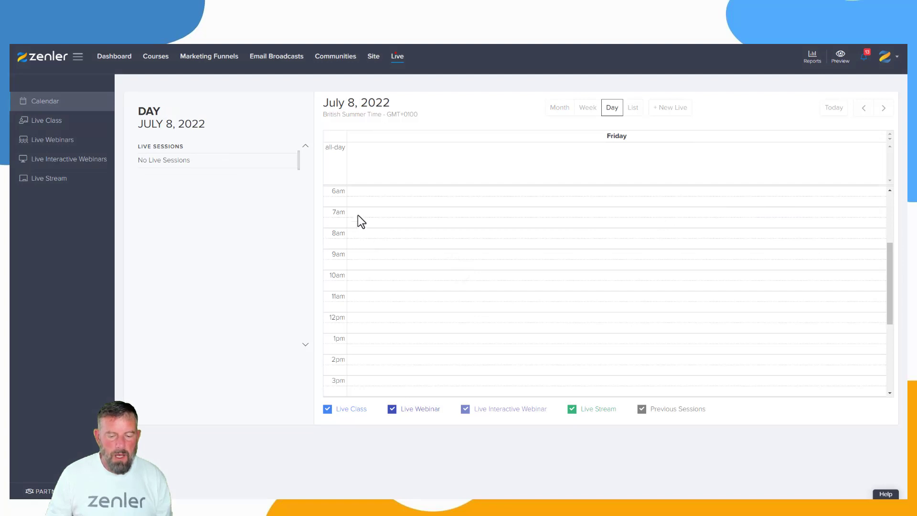
click(361, 276)
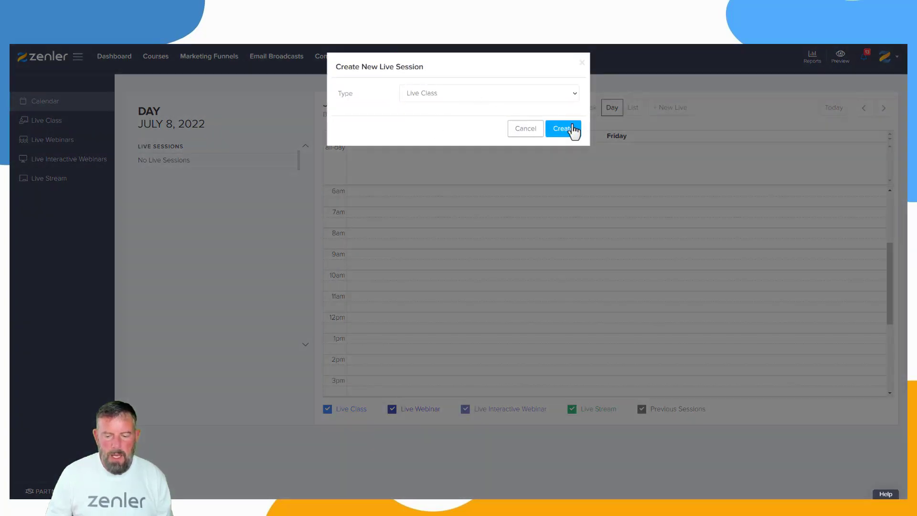
click(573, 128)
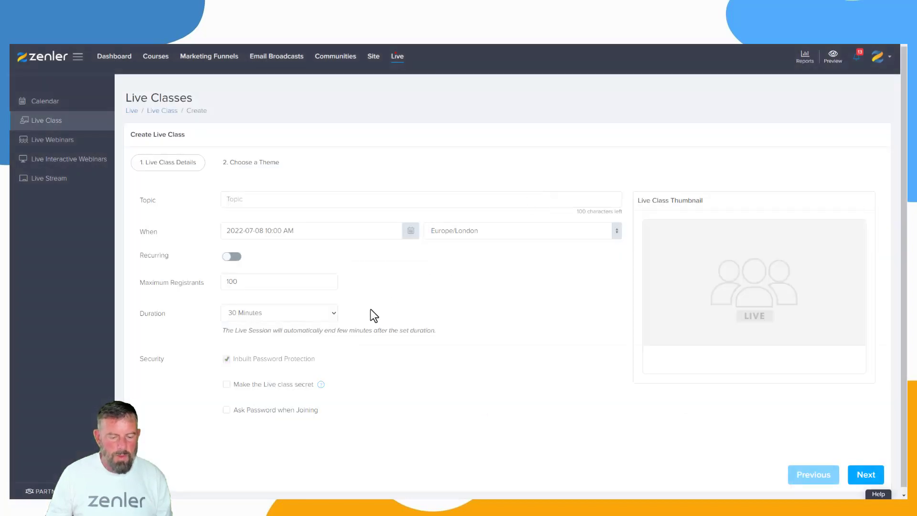
click(249, 203)
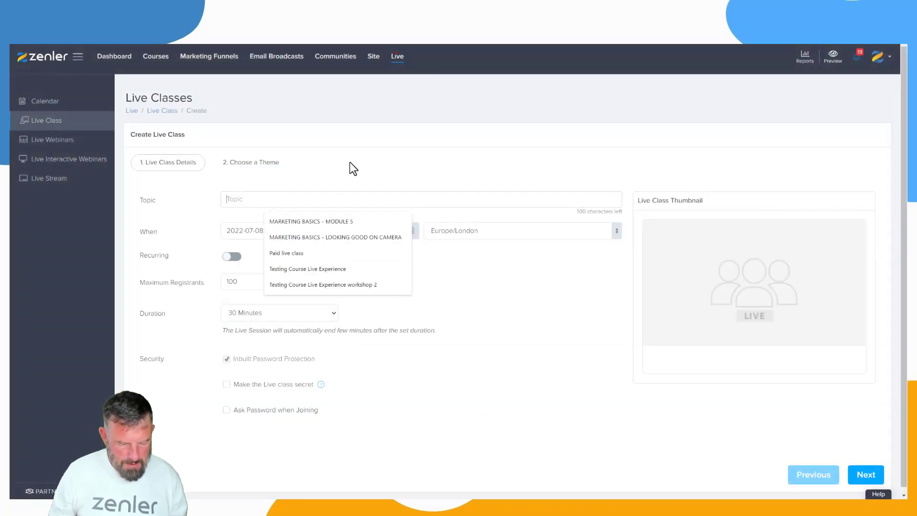
click(289, 270)
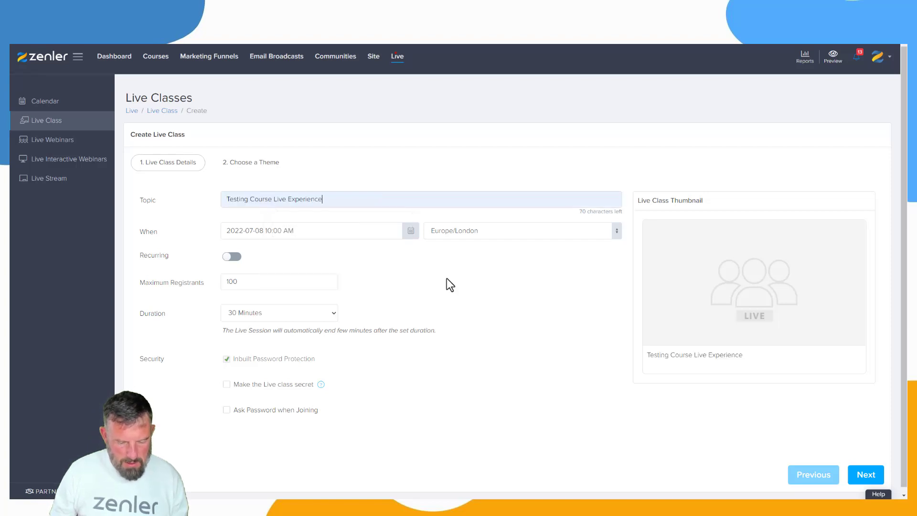
- Upload LEAD-TO-CLIENT-COURSE-ZOOM.jpg as the live class thumbnail, expanding the crop area to cover the full image
mouse_move(761, 295)
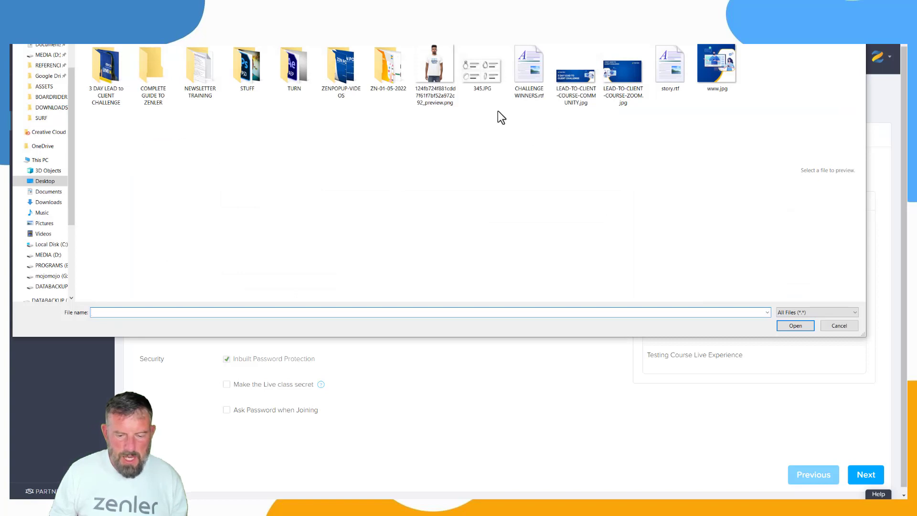
click(617, 73)
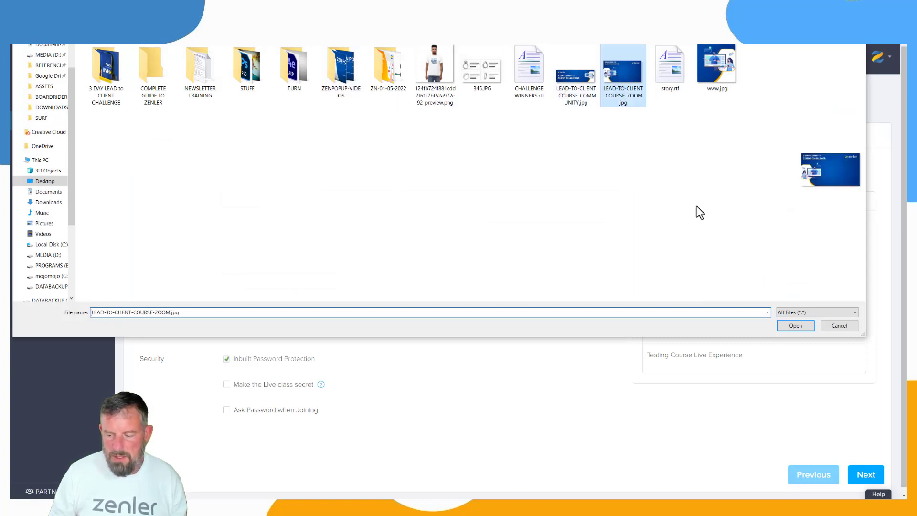
click(791, 325)
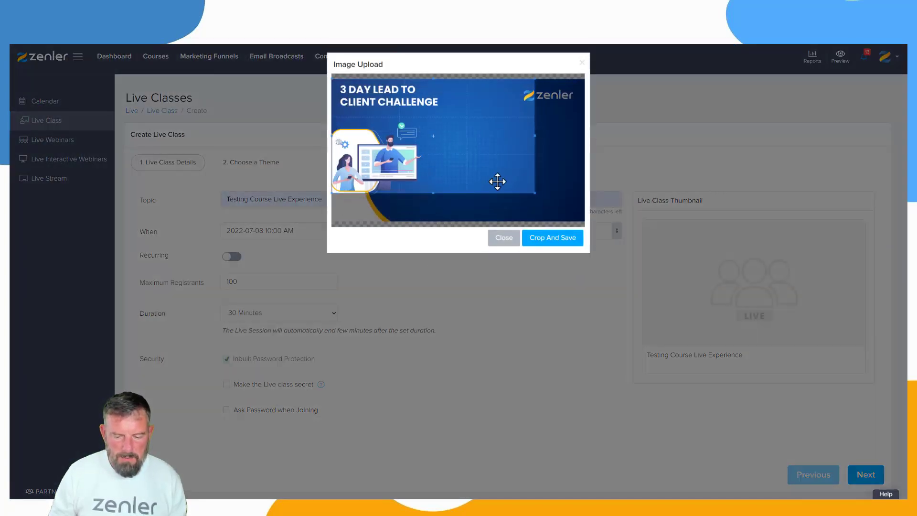
drag(535, 193, 585, 222)
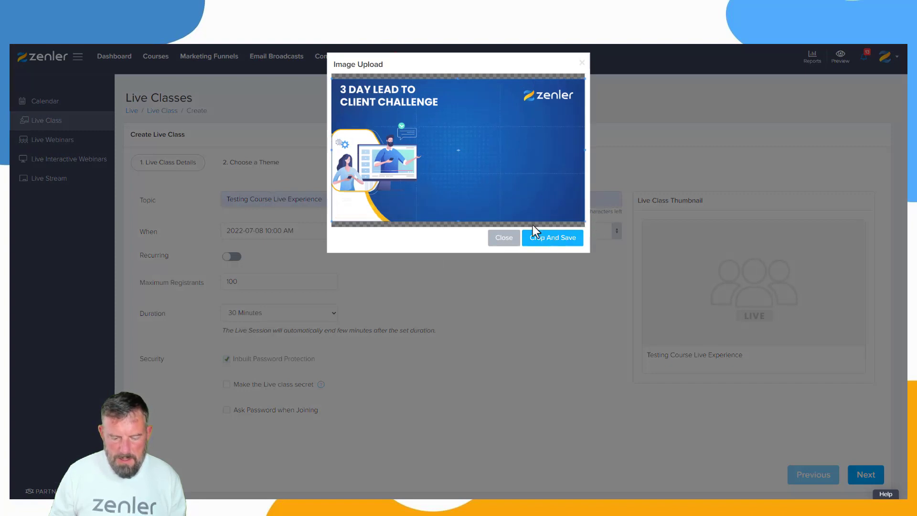
click(535, 237)
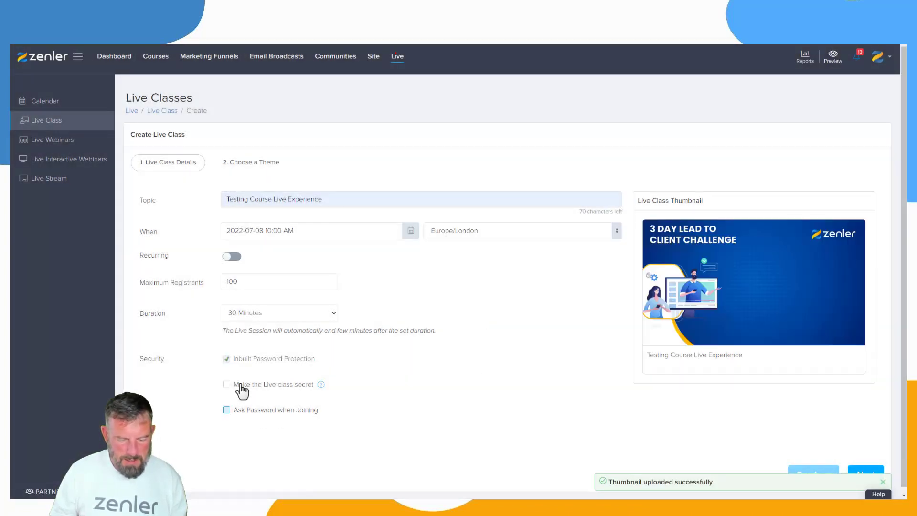
- Proceed to the theme choice, keep the Classic theme and finish creating the live class
scroll(678, 377, down, 1)
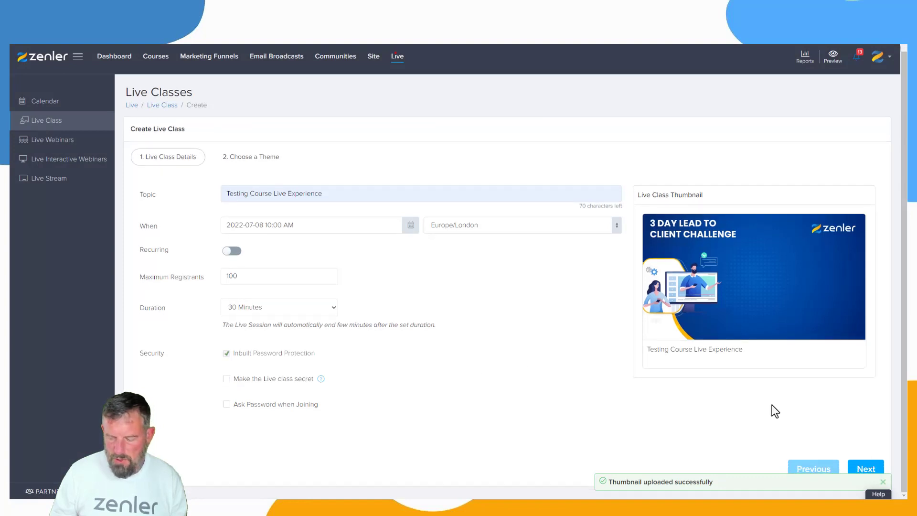
click(866, 470)
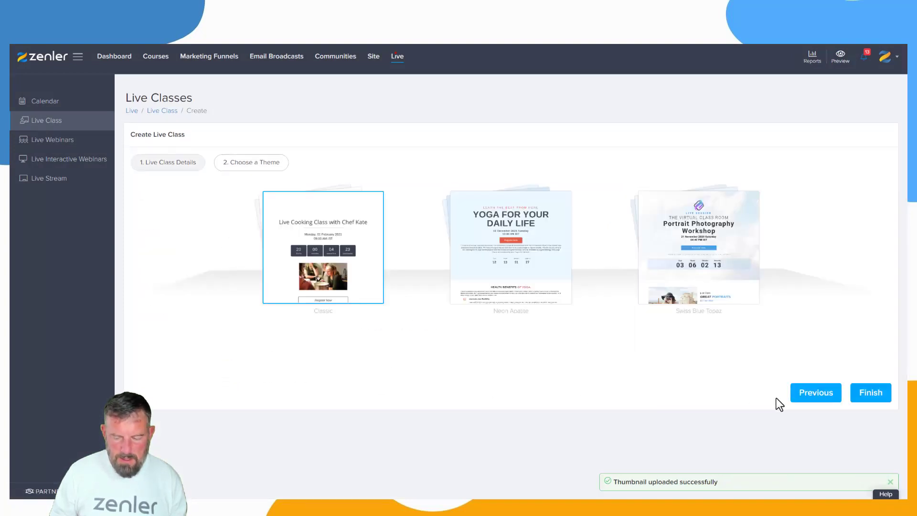
click(870, 392)
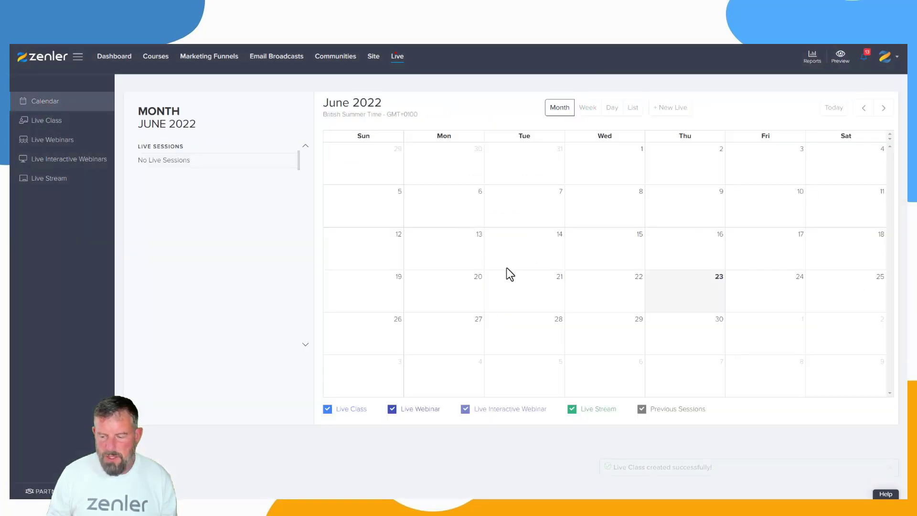
- Check the scheduled live sessions in the June and July 2022 month calendars
click(883, 108)
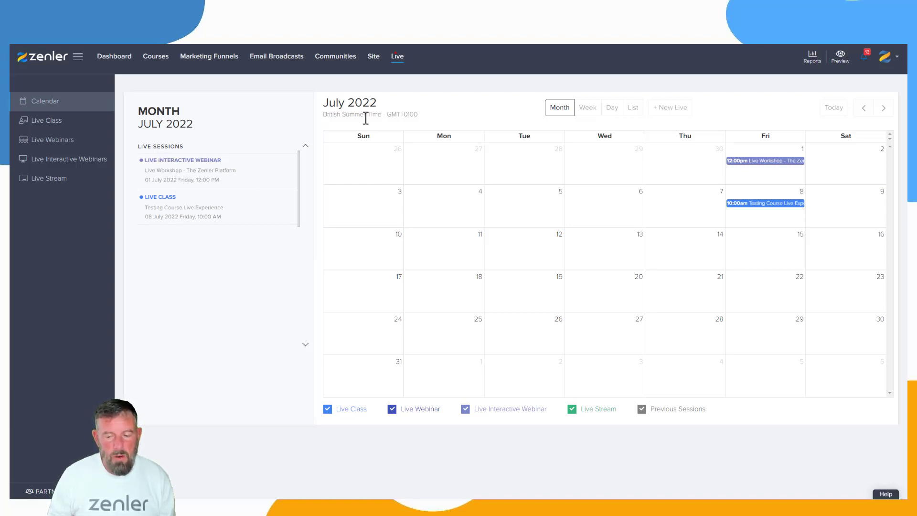
click(863, 108)
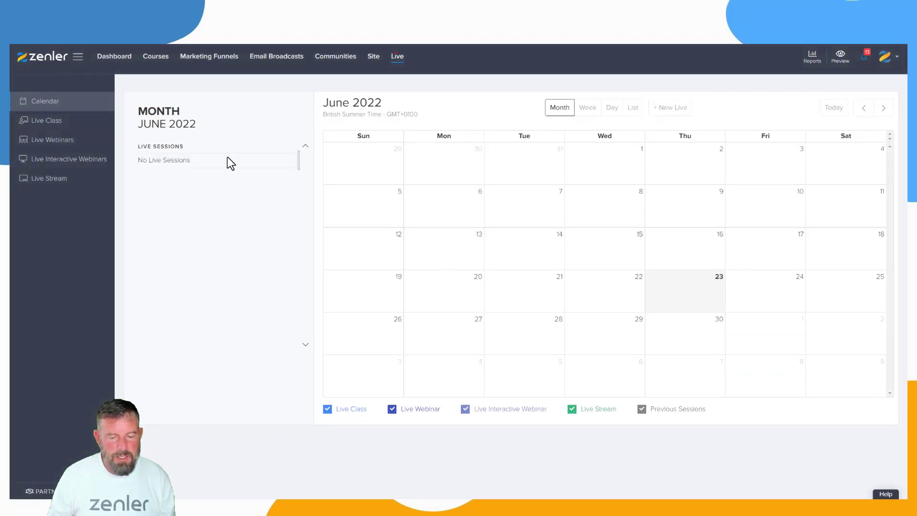
click(883, 108)
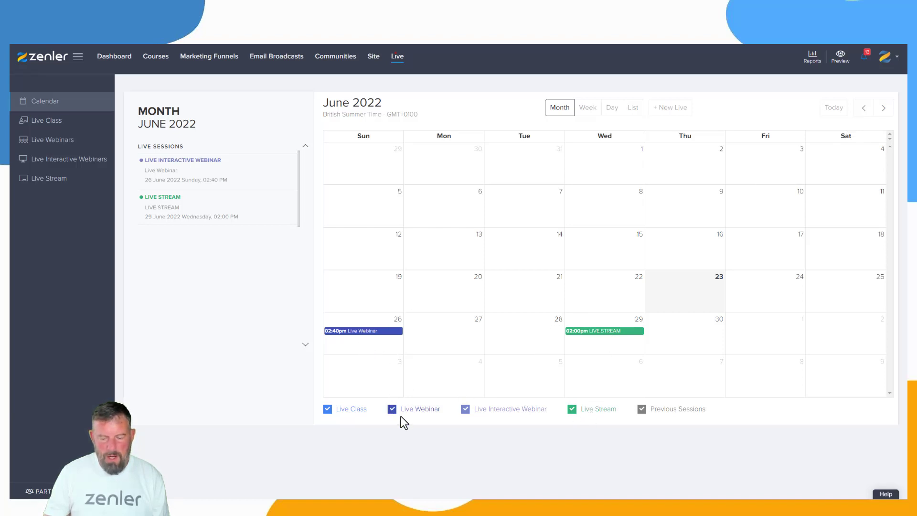
click(884, 110)
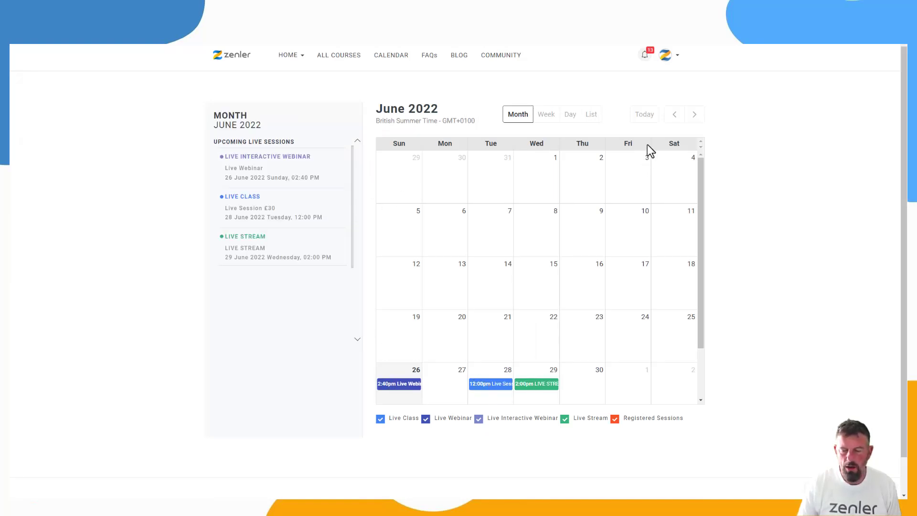
- Browse the school site's public calendar through July and August 2022 and return to June
click(695, 115)
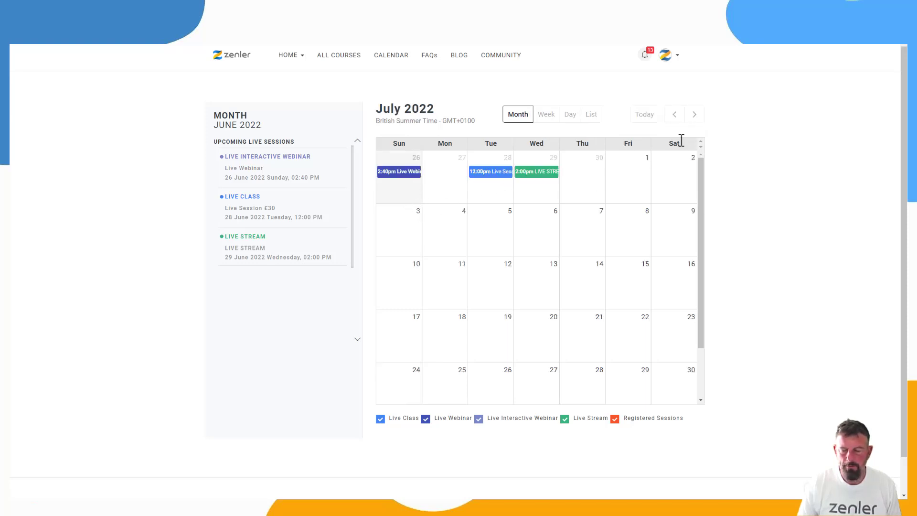
click(694, 121)
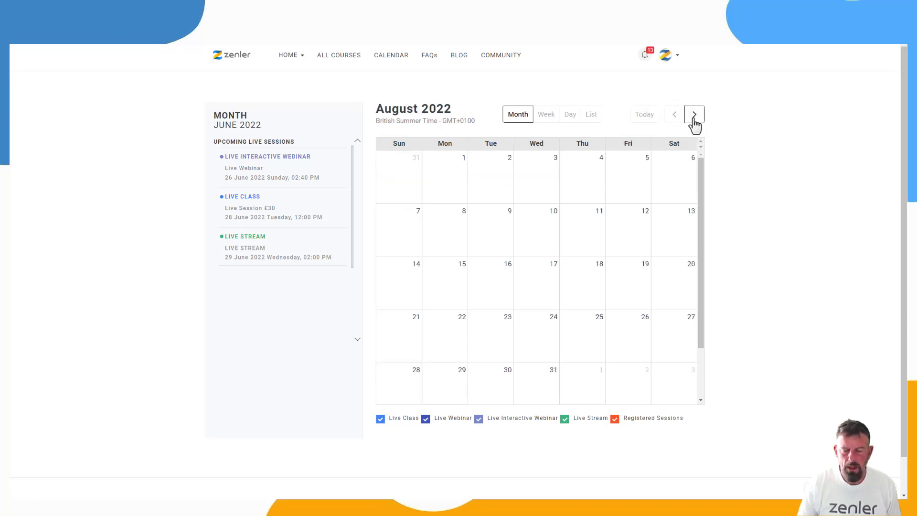
click(673, 125)
click(673, 125)
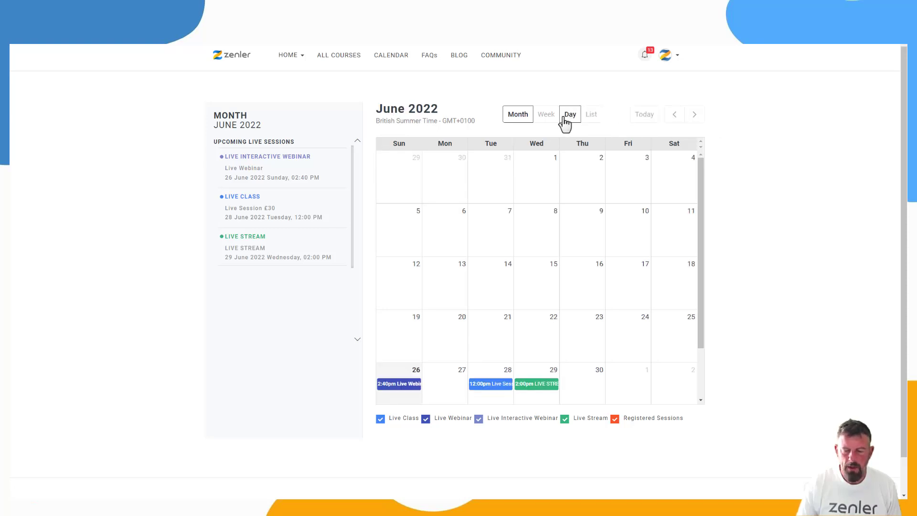
- View the public calendar by week, by day and as a list
click(546, 119)
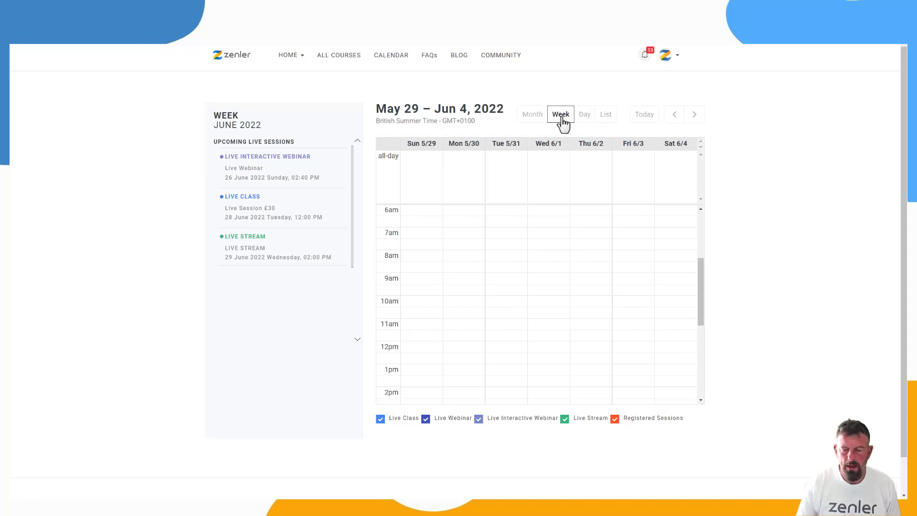
click(587, 119)
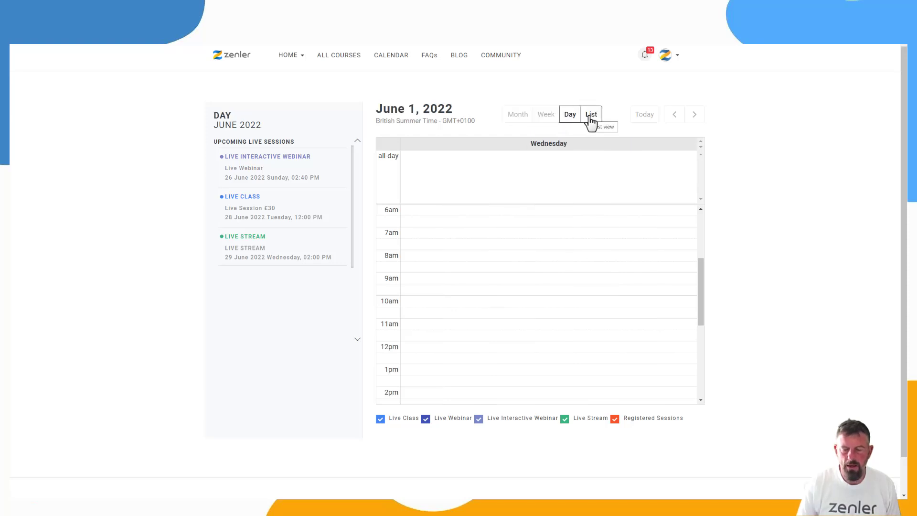
click(591, 117)
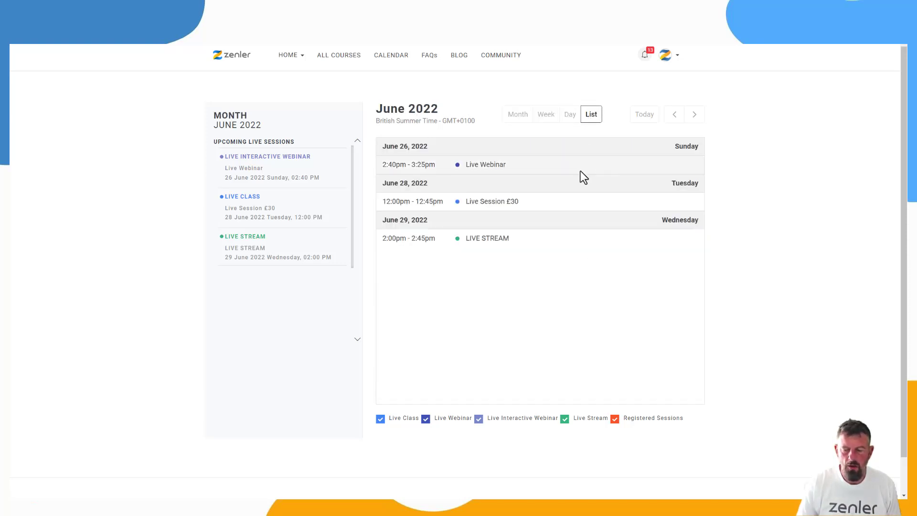
- View the Live Webinar's details, and follow the Live Session £30 registration to its checkout page before returning to the calendar list
click(476, 165)
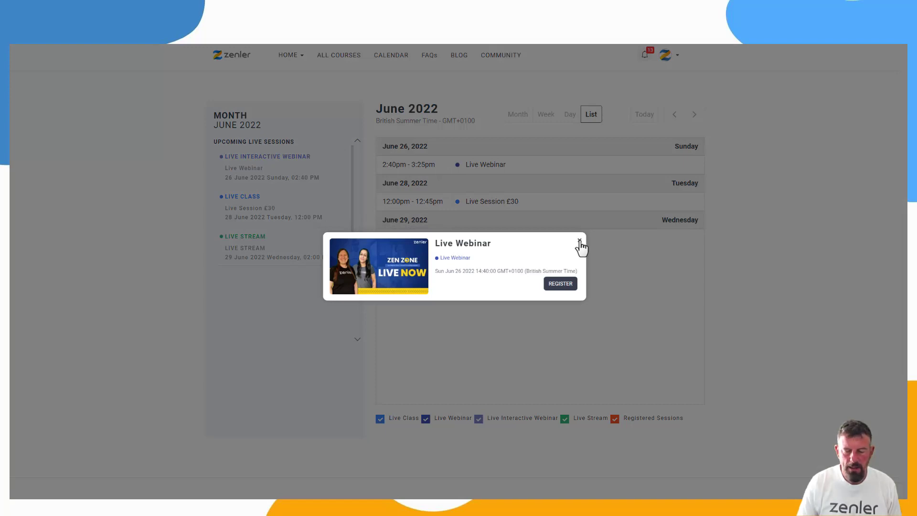
click(580, 242)
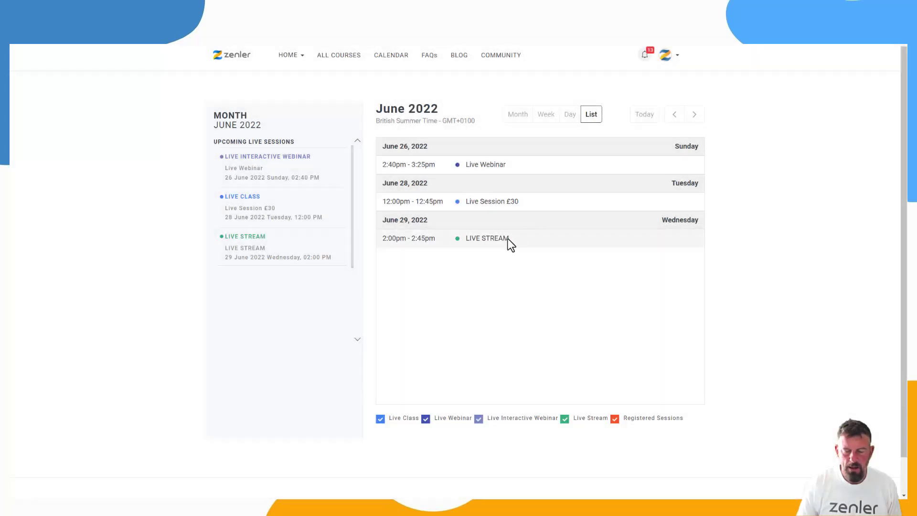
click(511, 201)
click(557, 284)
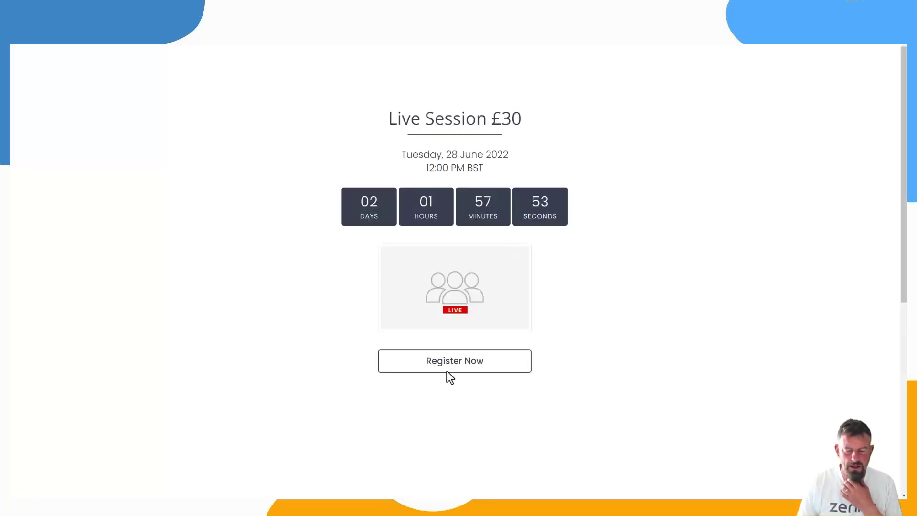
click(451, 365)
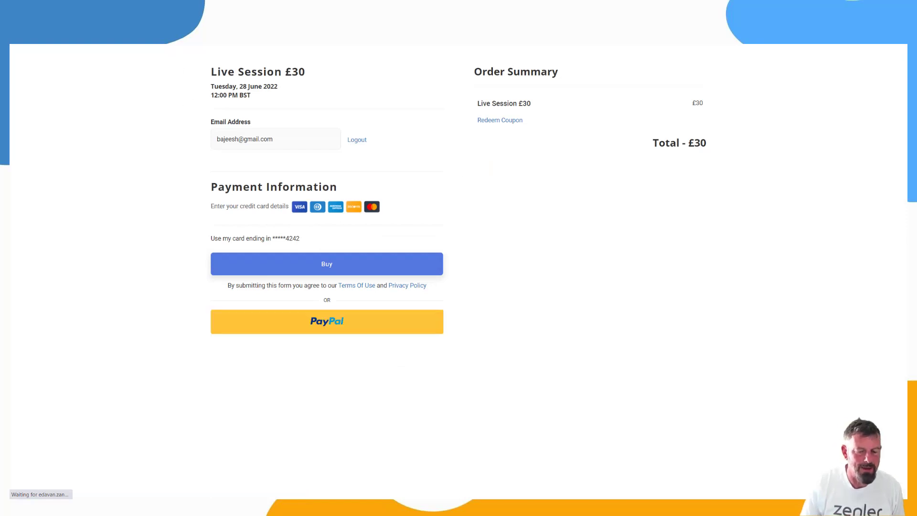
key(alt+Left)
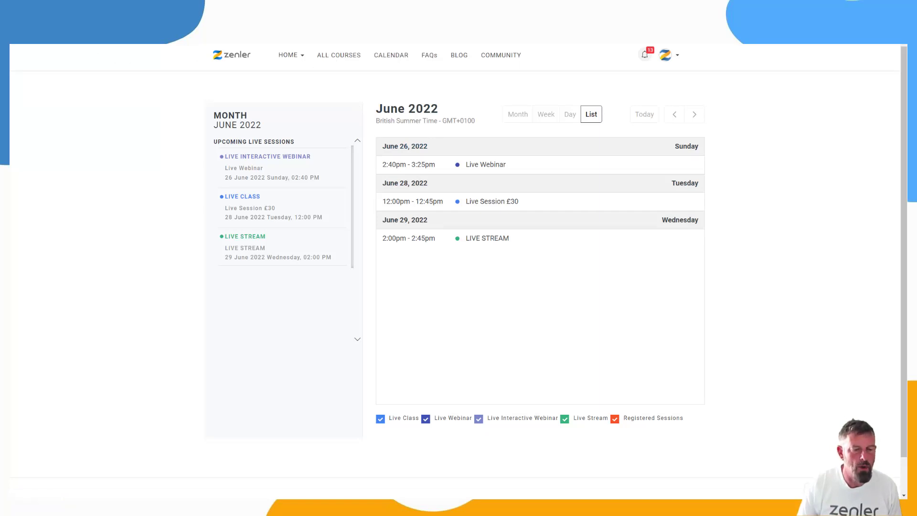
- Switch back to the admin site and start adding a custom site page titled "tutorial"
key(ctrl+Tab)
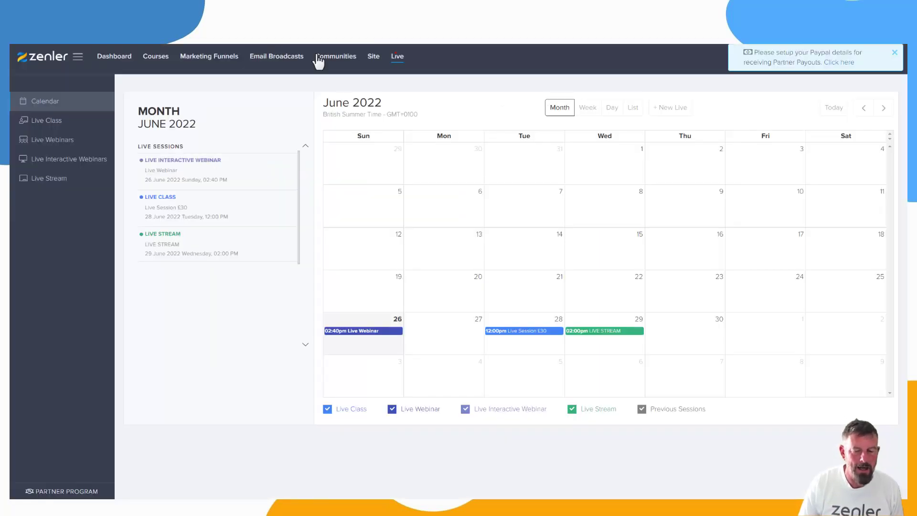
click(374, 56)
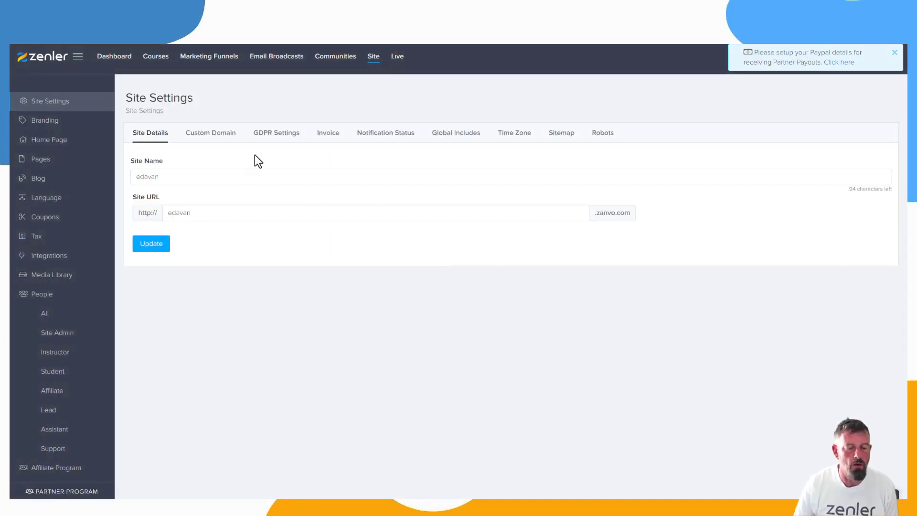
click(59, 170)
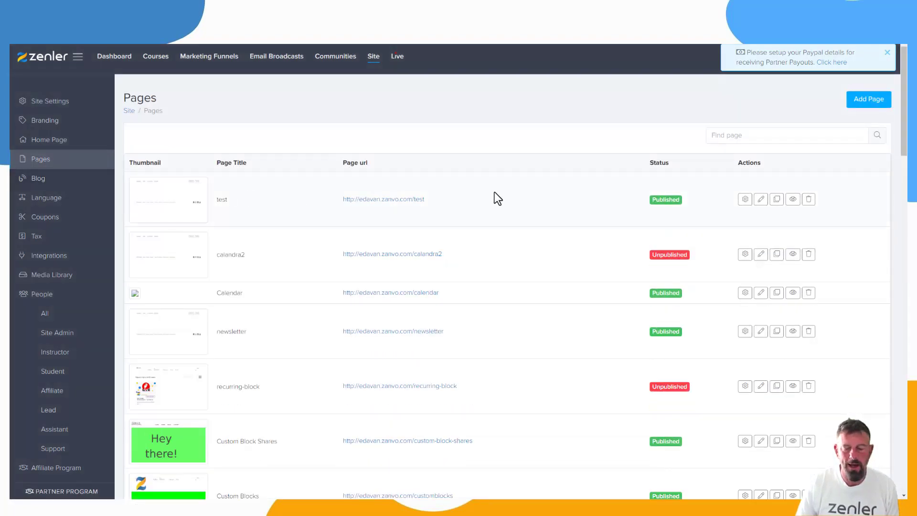
click(867, 101)
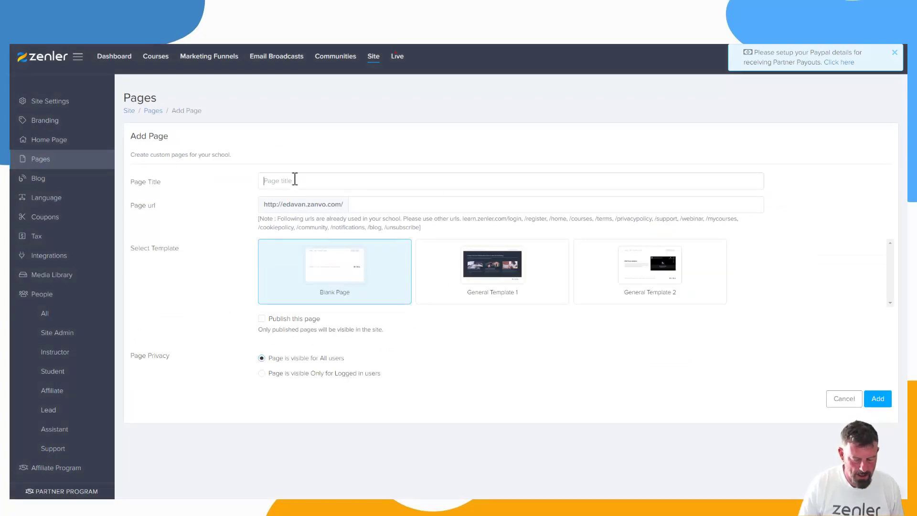
click(295, 180)
text(tutori)
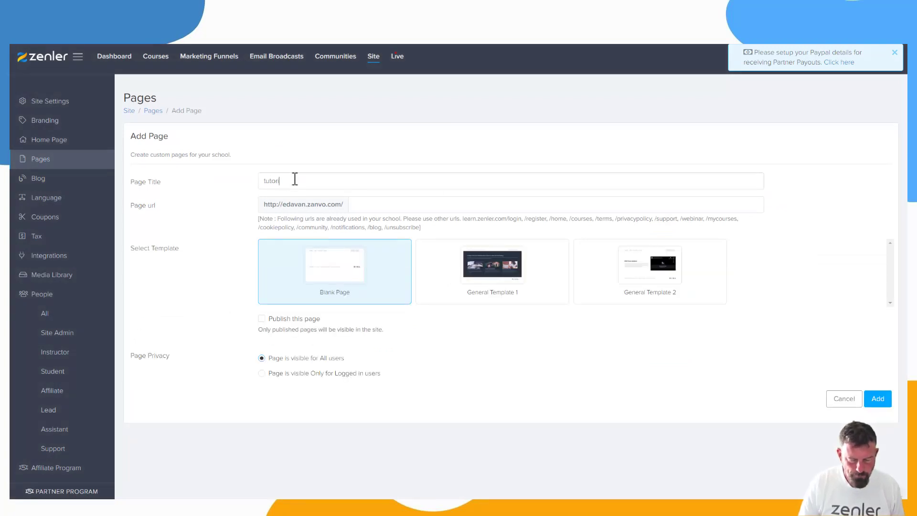
text(al)
- Copy the page title "tutorial" into the new page's URL
drag(307, 182, 227, 181)
key(ctrl+c)
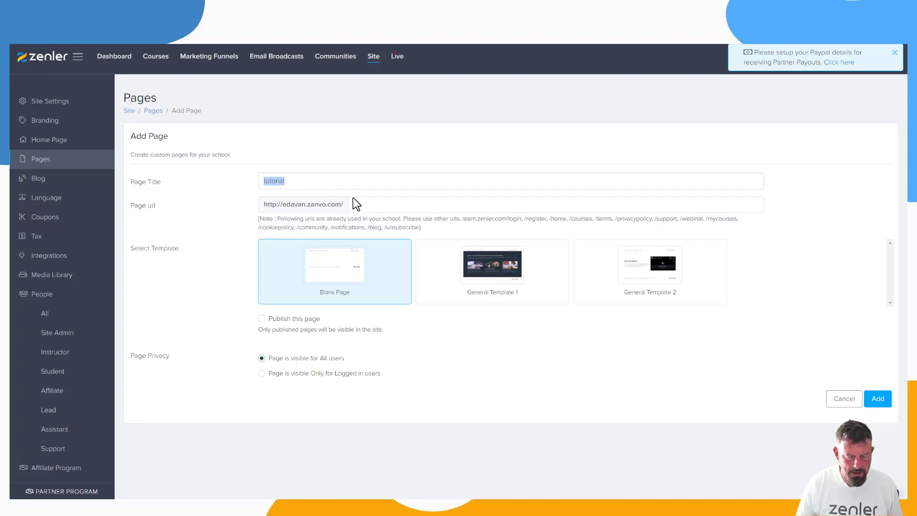
click(372, 206)
key(ctrl+v)
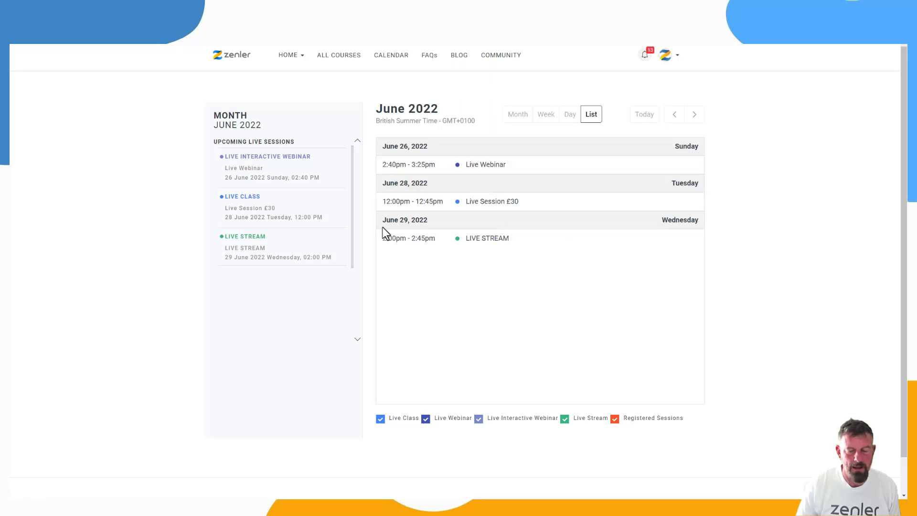
- Add the Live Calendar block to the "tutorial" page and save the page
click(177, 7)
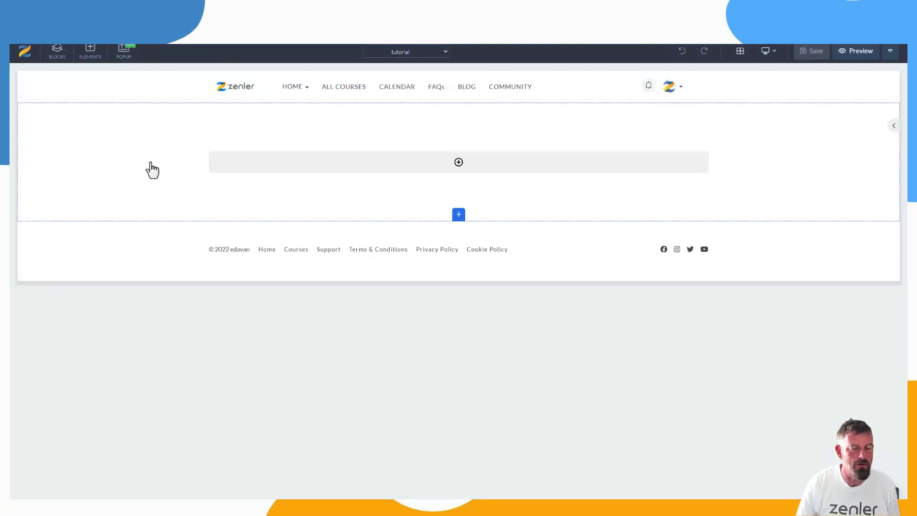
click(57, 56)
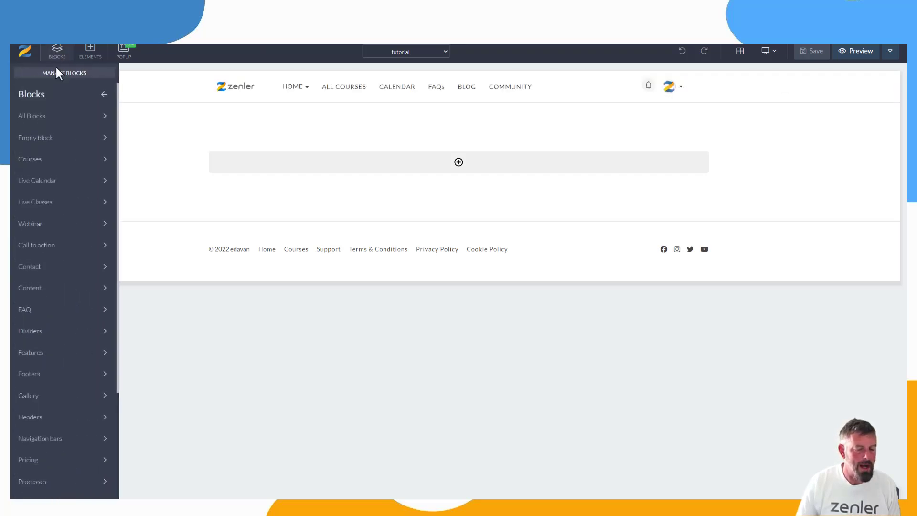
click(53, 184)
drag(46, 160, 343, 139)
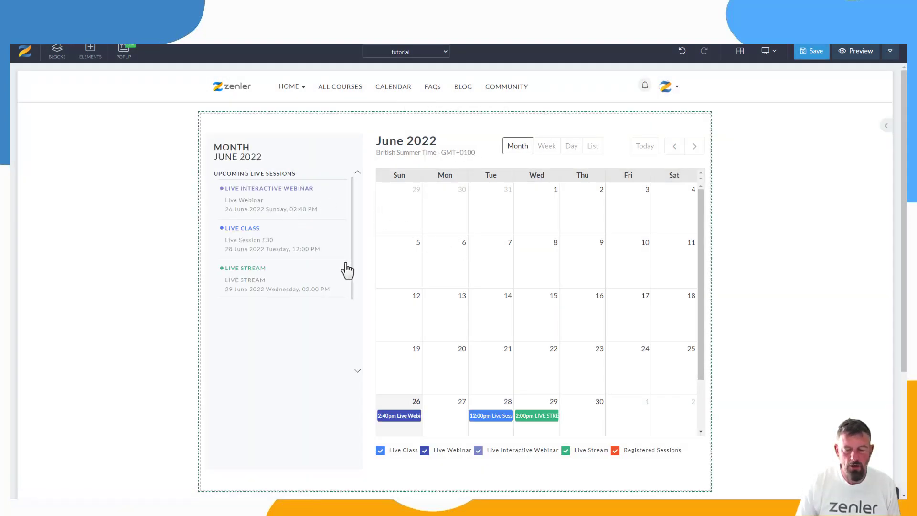
click(810, 53)
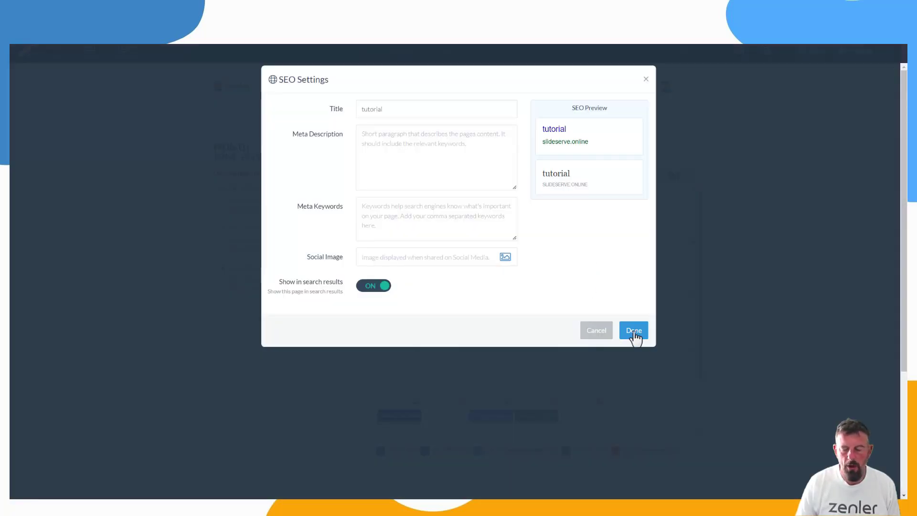
click(634, 332)
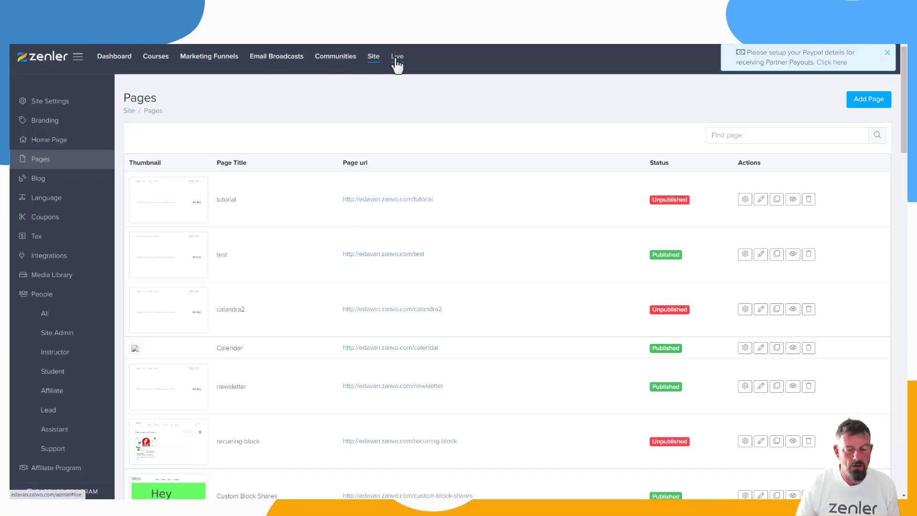
- Open July 7, 2022 in the admin live calendar and view the available types for a new live session without creating one
click(397, 59)
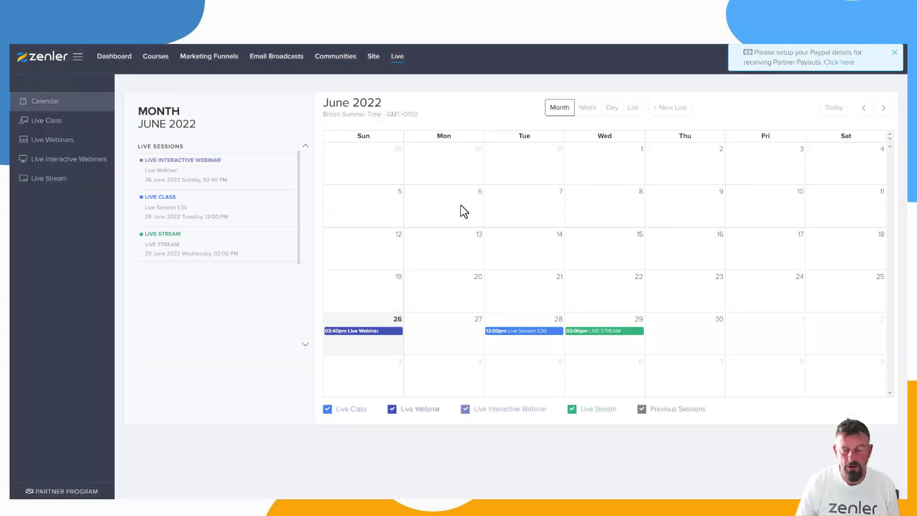
click(688, 376)
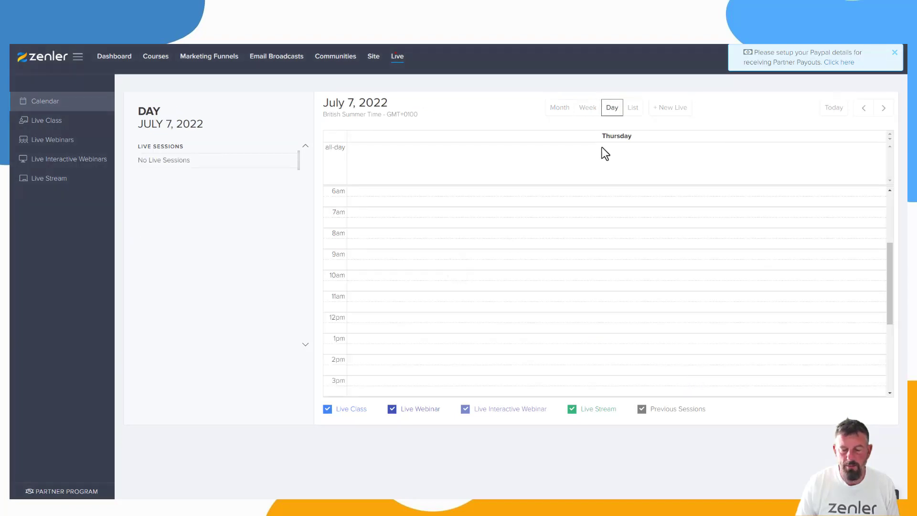
click(385, 275)
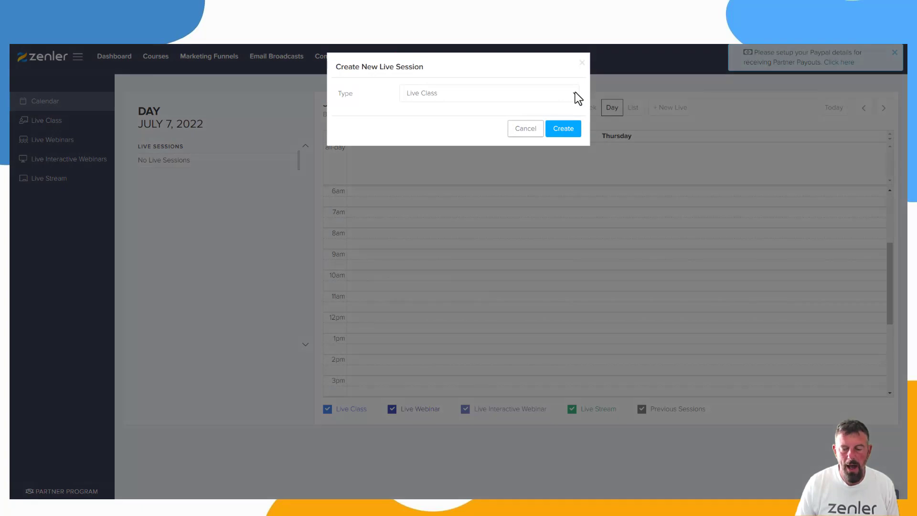
click(575, 94)
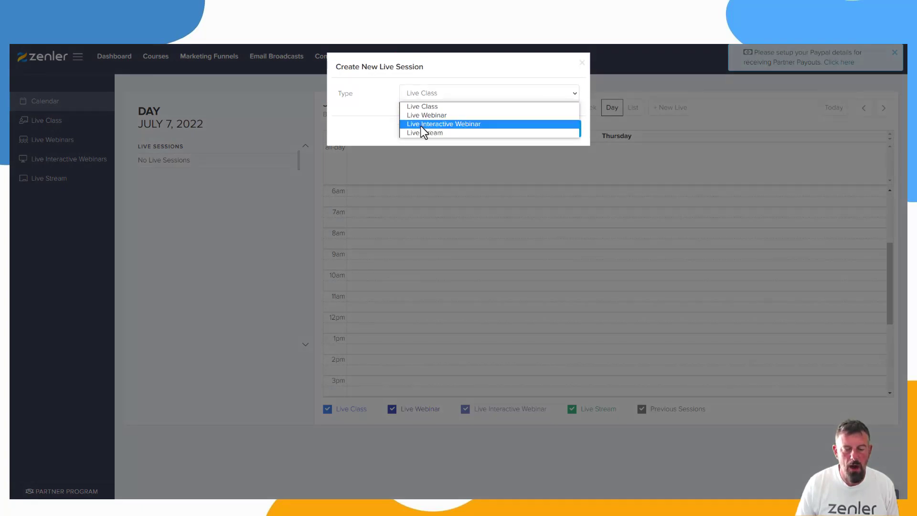
click(265, 245)
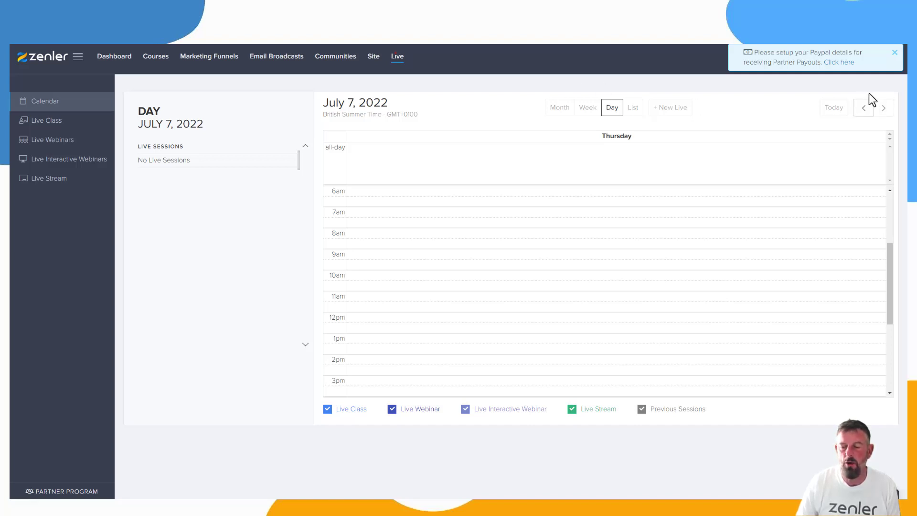
click(893, 54)
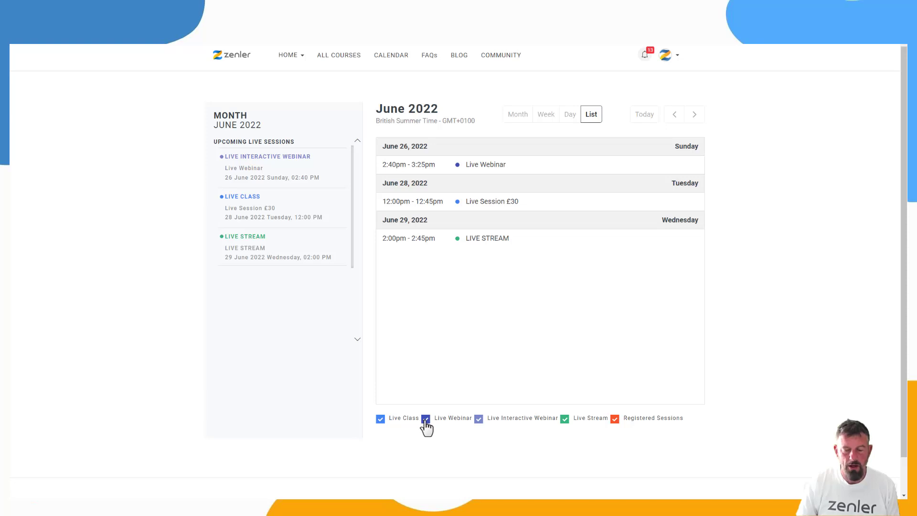
- Show the public calendar by month and filter out Live Webinar, Live Interactive Webinar, Live Class and Registered Sessions
click(425, 419)
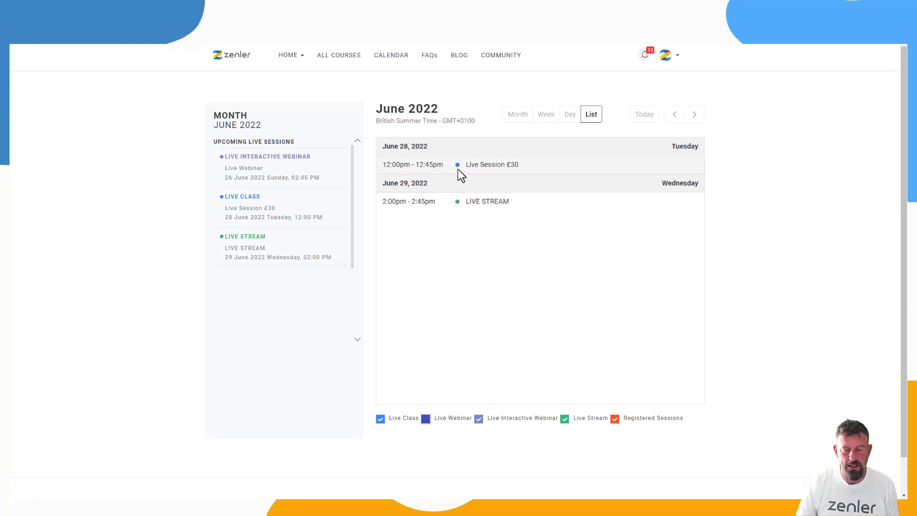
click(519, 116)
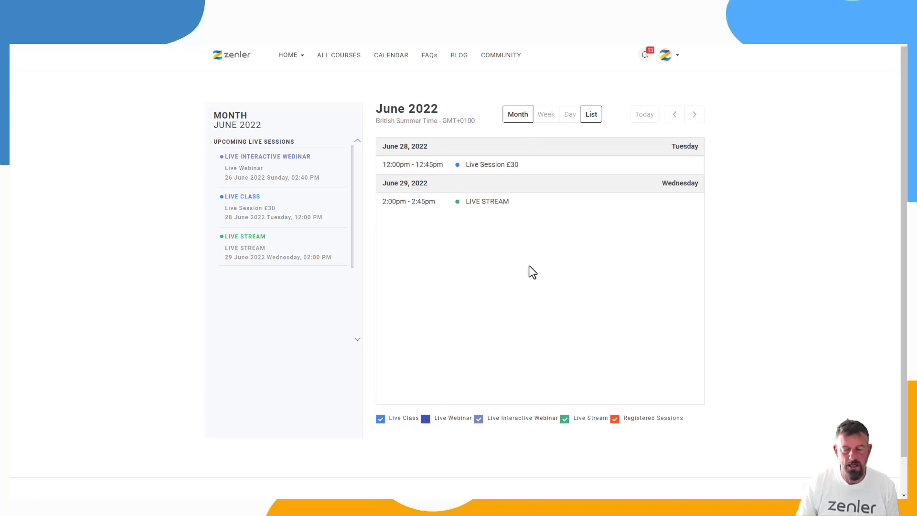
click(478, 420)
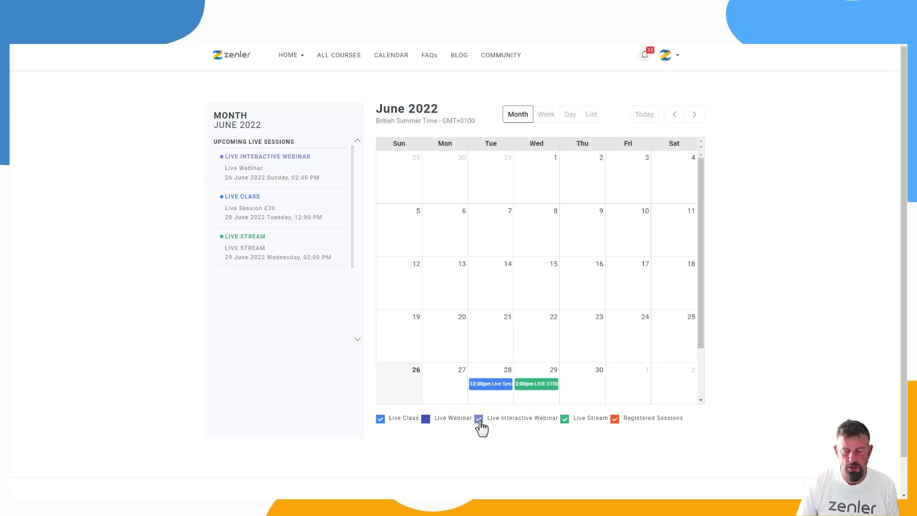
click(380, 419)
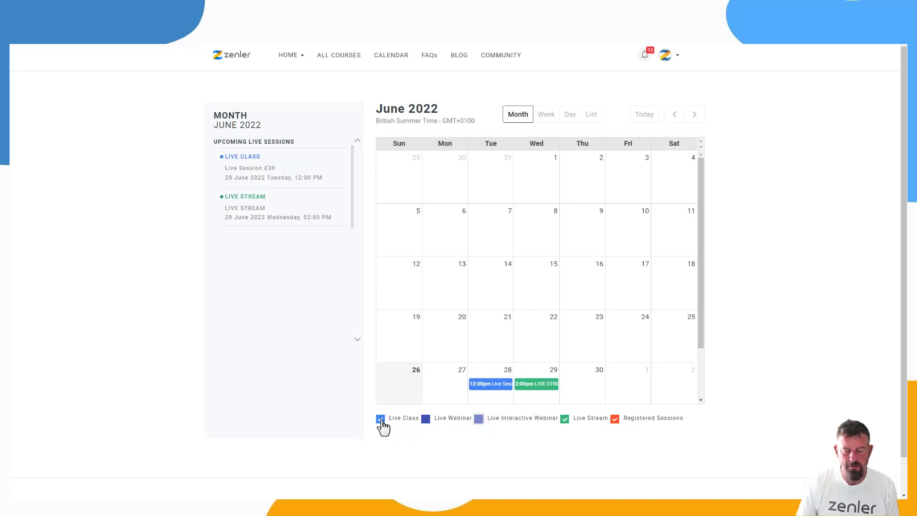
click(616, 426)
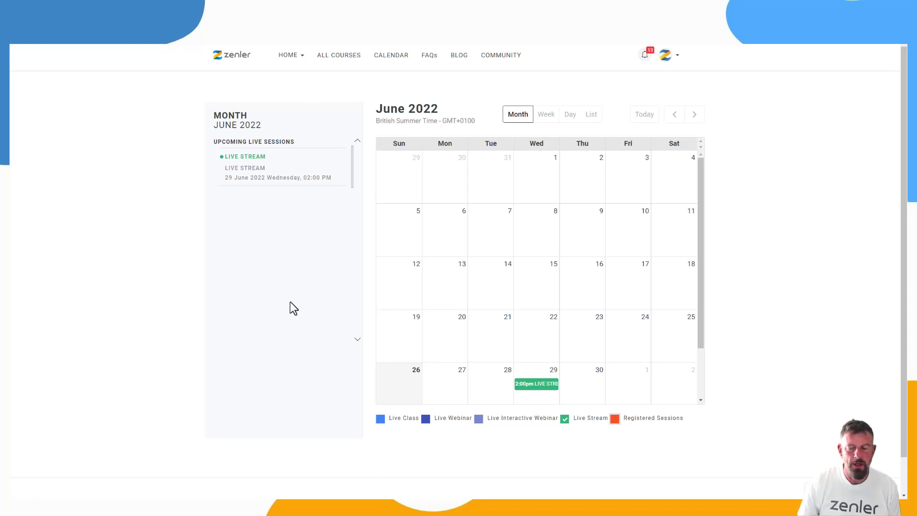
click(647, 118)
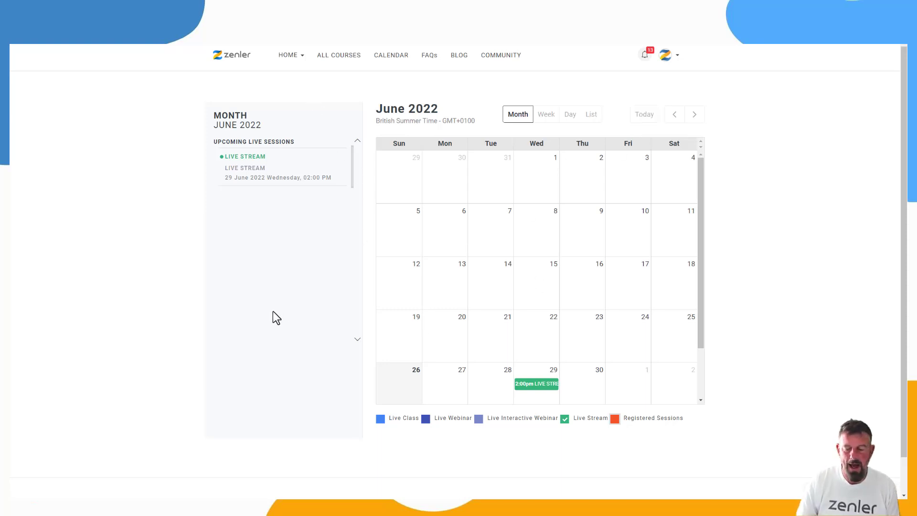
drag(701, 334, 707, 287)
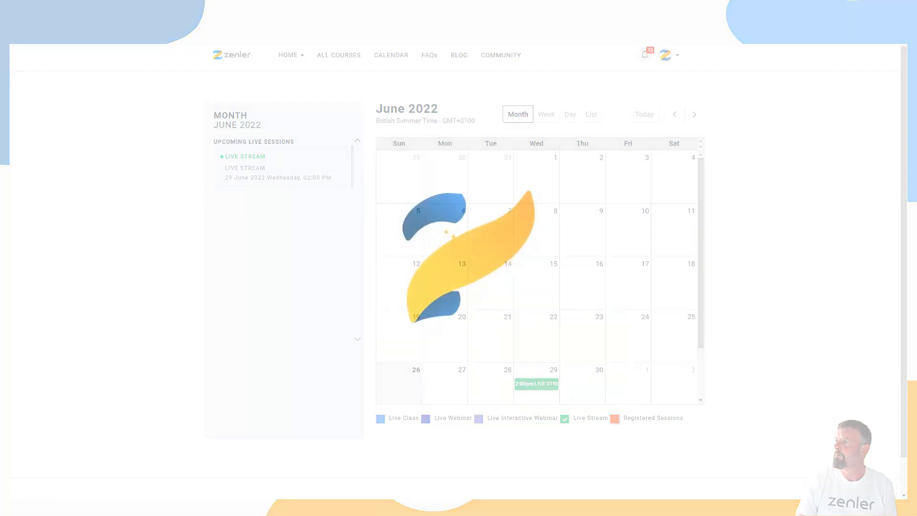